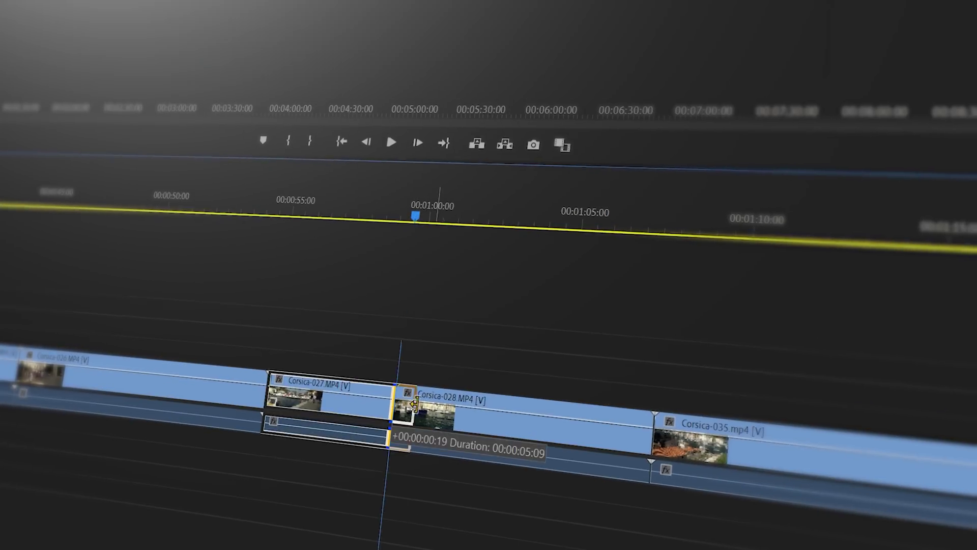
# Look through Envato Elements' Video Templates, Stock Video, Music and Sound Effects catalogues.
pyautogui.moveTo(447, 421); pyautogui.dragTo(415, 422)
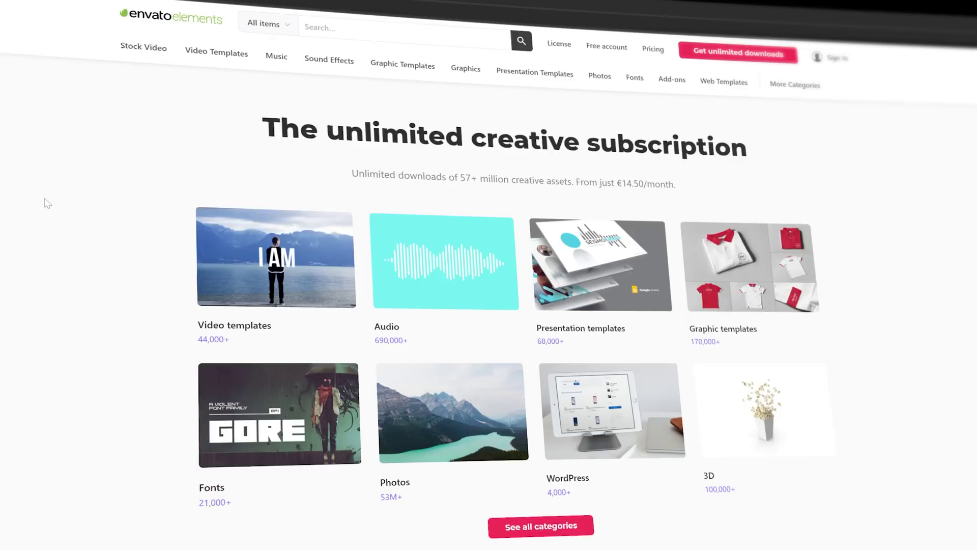
pyautogui.click(224, 61)
pyautogui.click(216, 52)
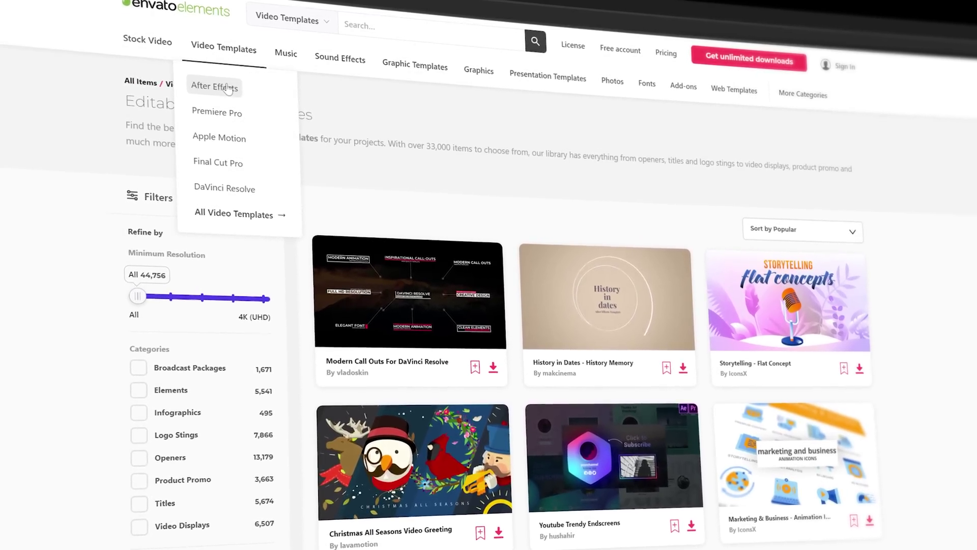
pyautogui.click(147, 41)
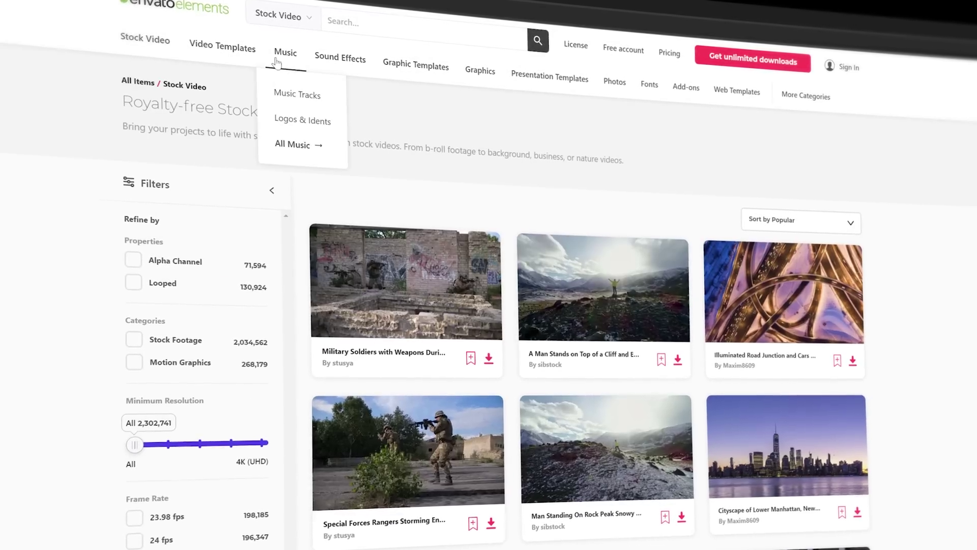
pyautogui.click(284, 53)
pyautogui.click(339, 58)
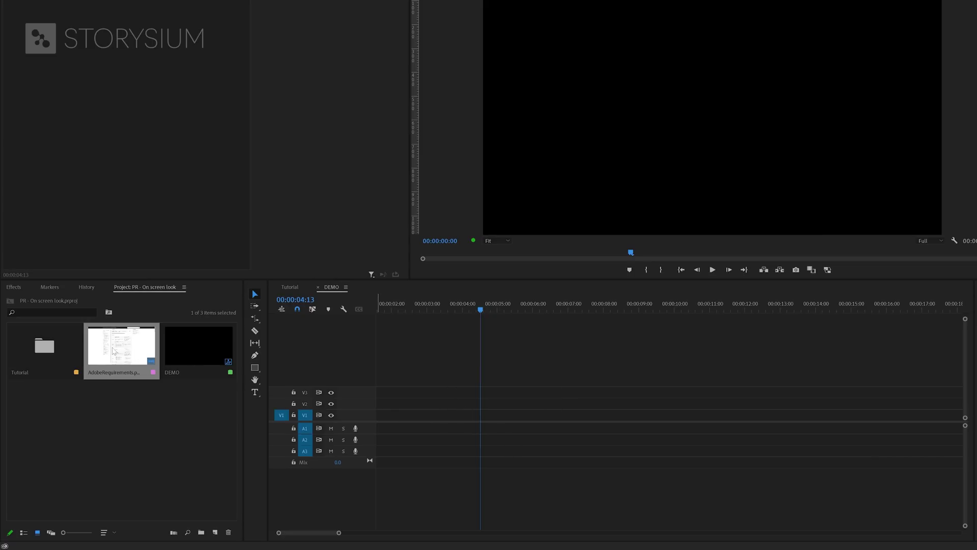
# Put AdobeRequirements.png on V1, lengthen the clip, and zoom the Program monitor to 150%.
pyautogui.moveTo(112, 348); pyautogui.dragTo(428, 425)
pyautogui.moveTo(594, 419); pyautogui.dragTo(731, 412)
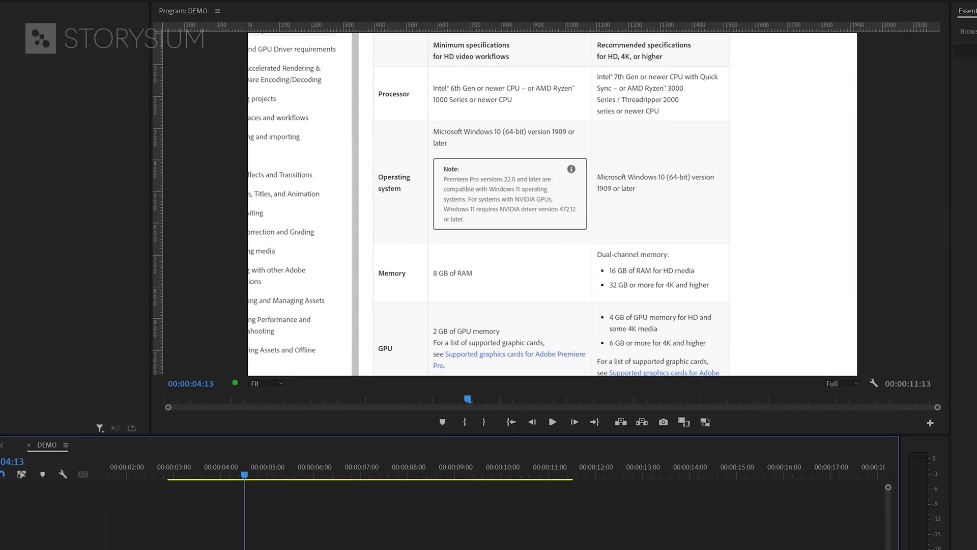
pyautogui.click(279, 383)
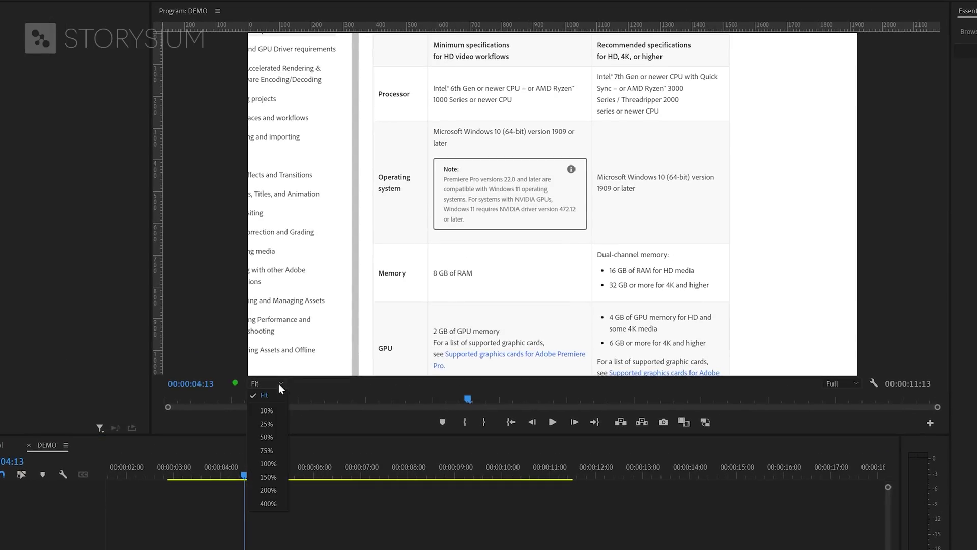
pyautogui.click(270, 476)
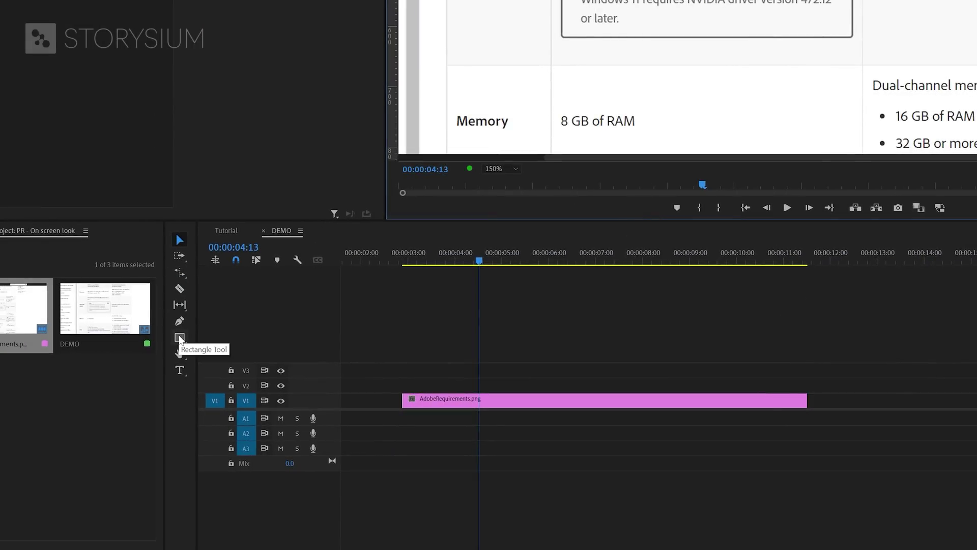
# Draw a rectangle over the note's first line and give it an orange FF8C00 fill.
pyautogui.click(179, 338)
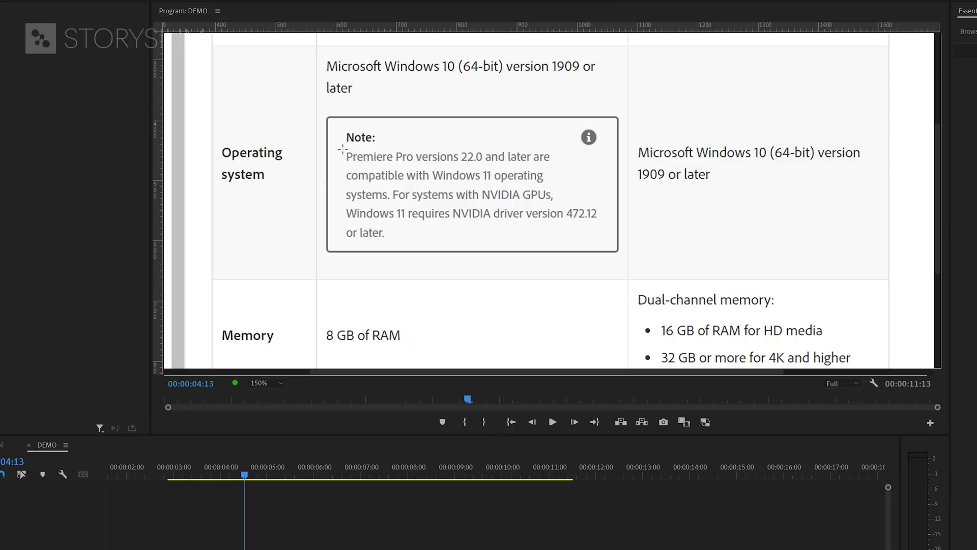
pyautogui.moveTo(343, 149); pyautogui.dragTo(554, 165)
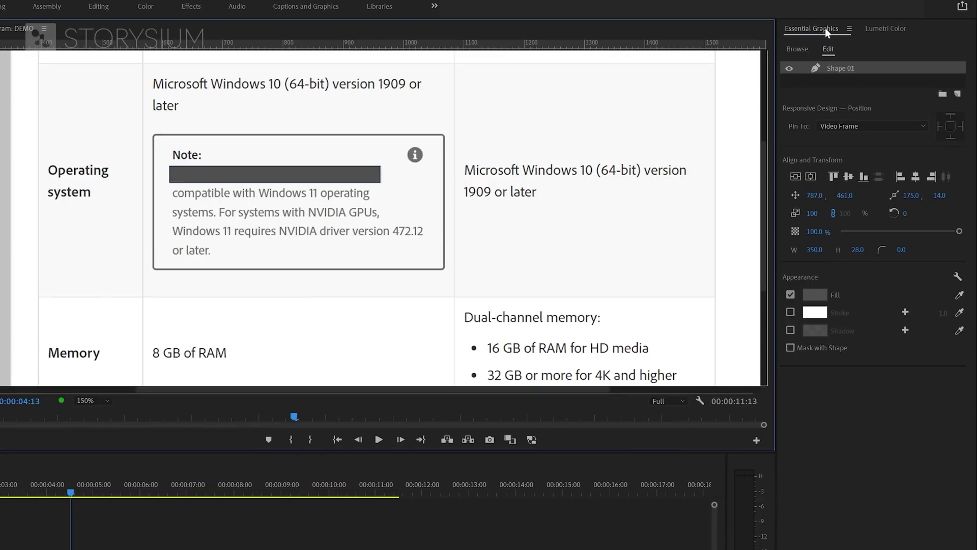
pyautogui.click(817, 294)
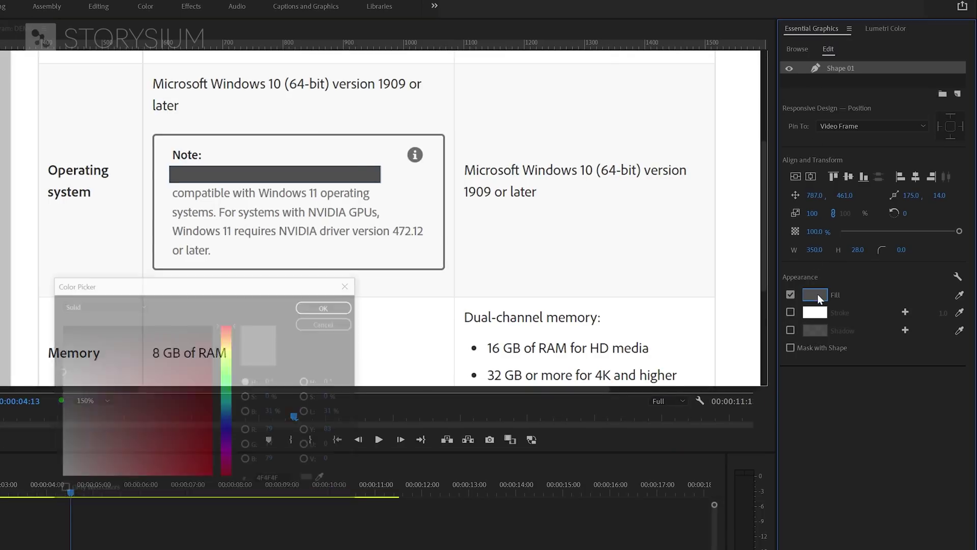
pyautogui.moveTo(239, 340); pyautogui.dragTo(233, 338)
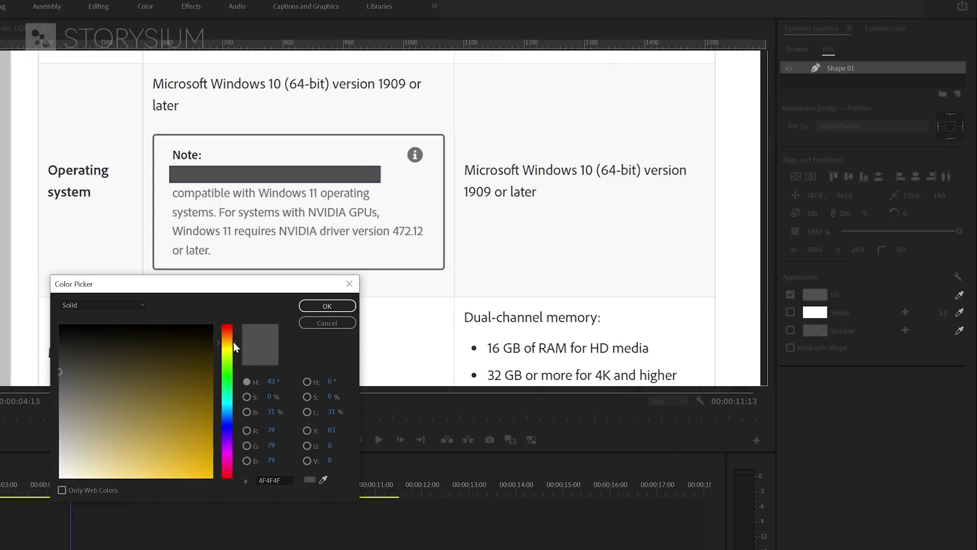
pyautogui.click(212, 477)
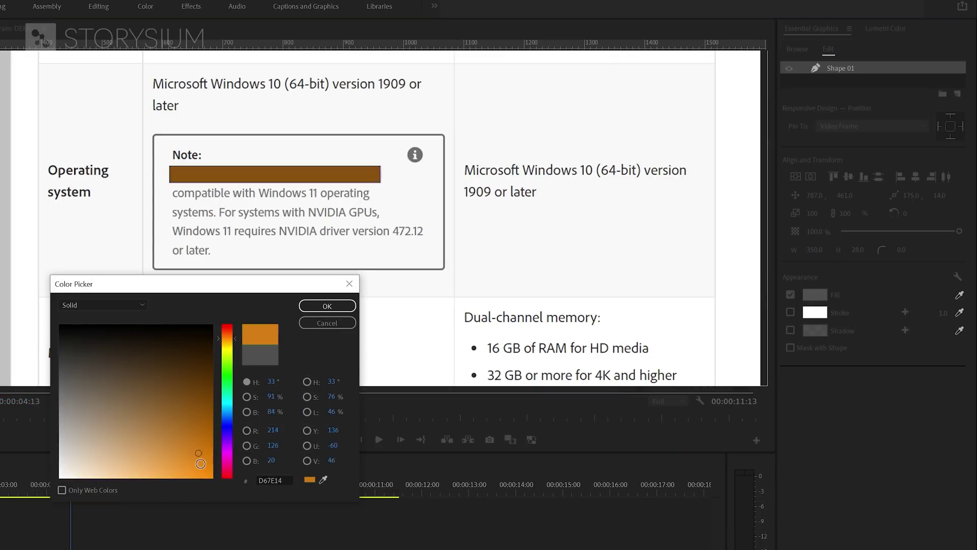
pyautogui.click(321, 306)
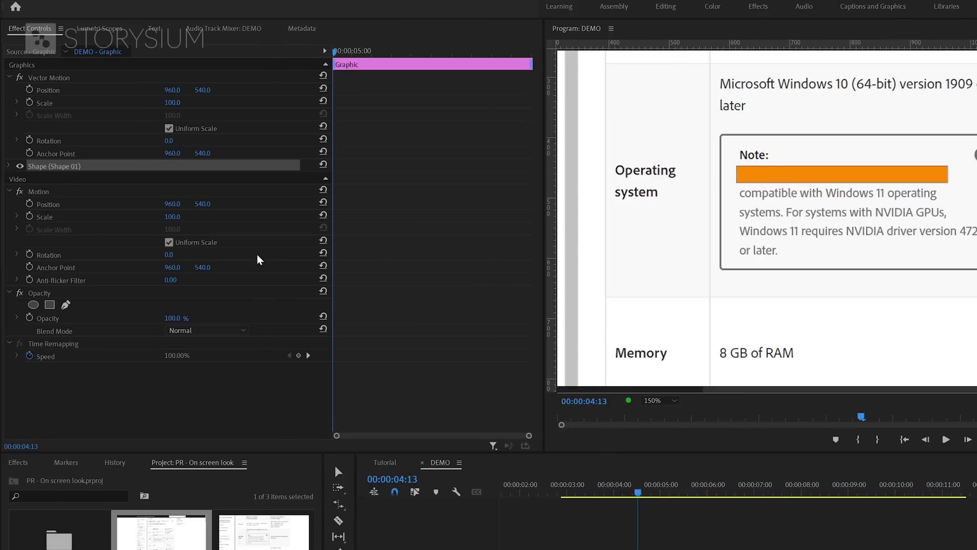
# Change the orange rectangle's Opacity blend mode from Normal to Multiply.
pyautogui.click(174, 332)
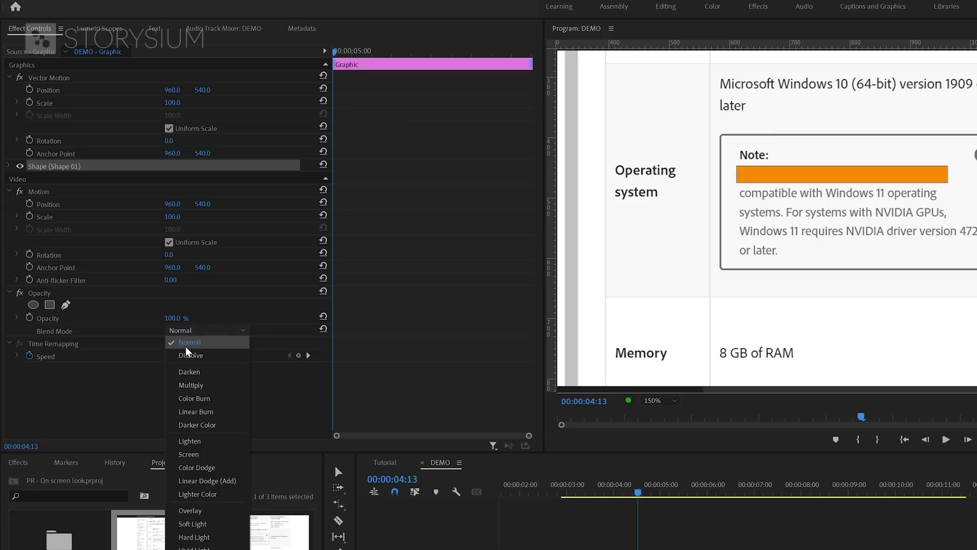
pyautogui.click(189, 386)
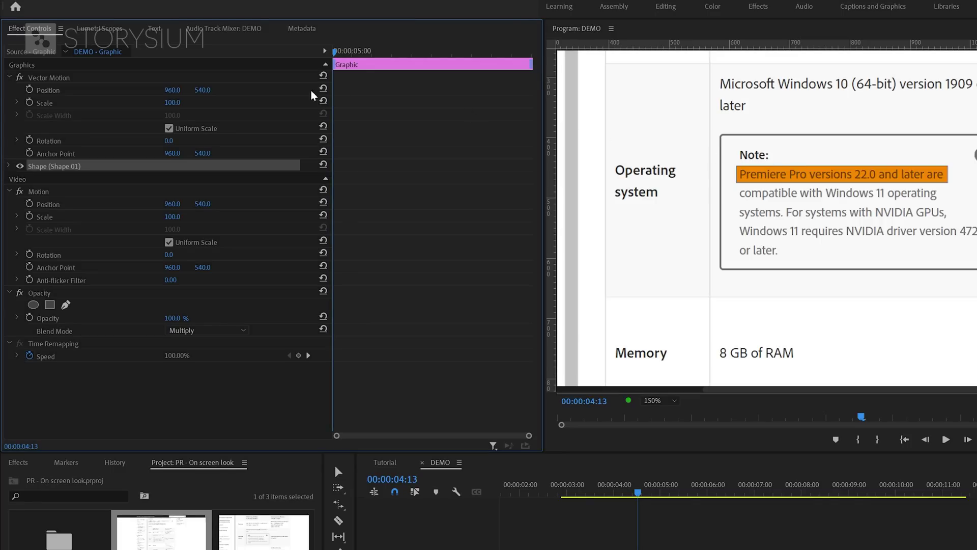
# Drag the Vector Motion anchor point to the start of the highlighted first line.
pyautogui.click(62, 155)
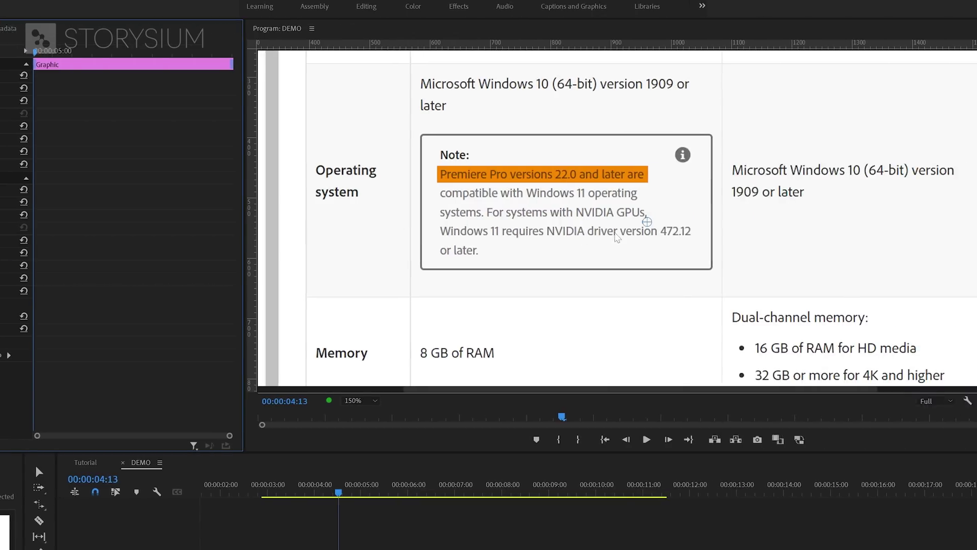
pyautogui.moveTo(613, 230); pyautogui.dragTo(607, 216)
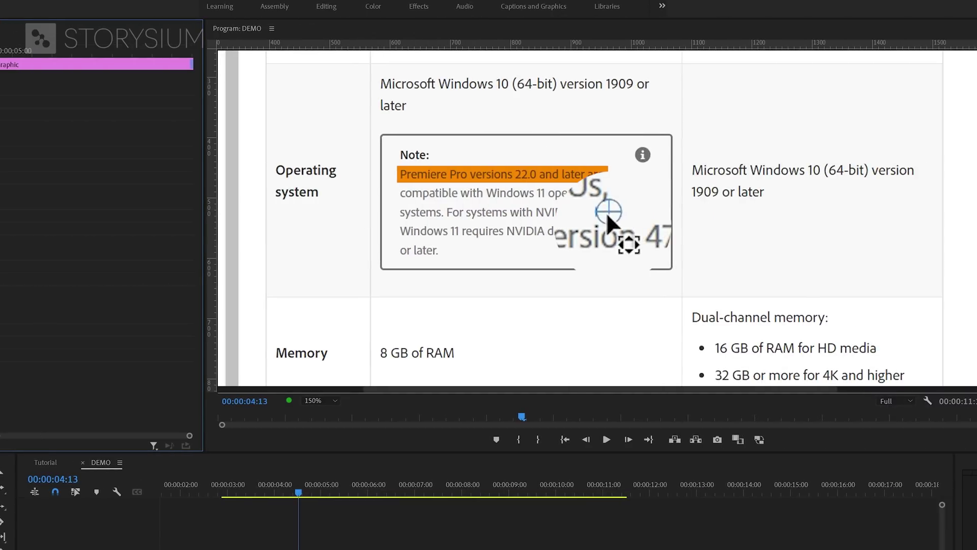
pyautogui.click(601, 216)
pyautogui.moveTo(481, 196); pyautogui.dragTo(397, 174)
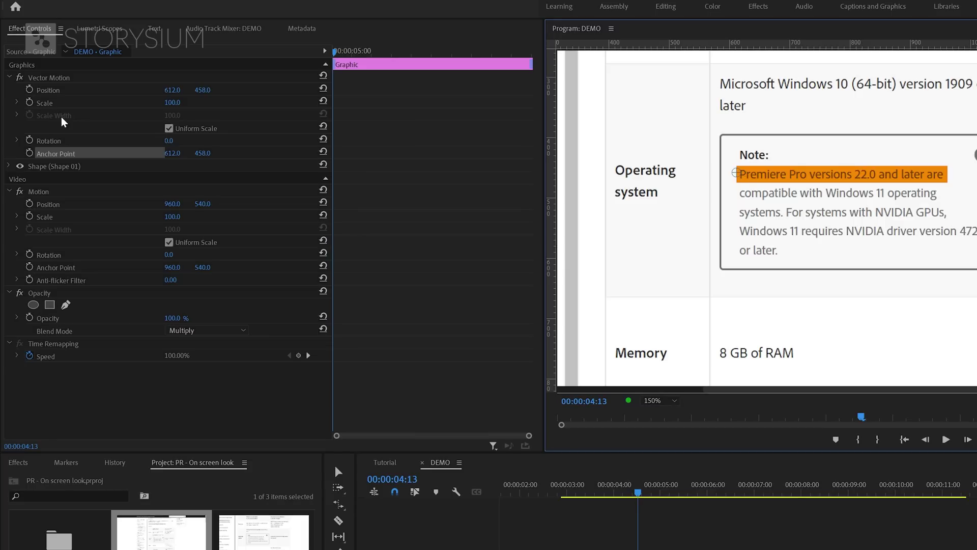
# Turn off uniform scale and keyframe the highlight's Scale Width from 0 to 100.
pyautogui.click(169, 129)
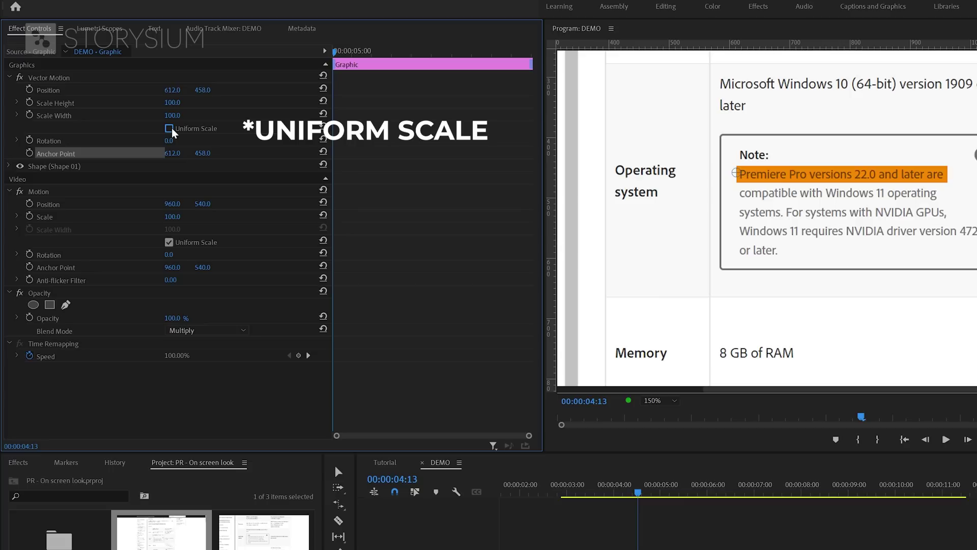
pyautogui.click(30, 114)
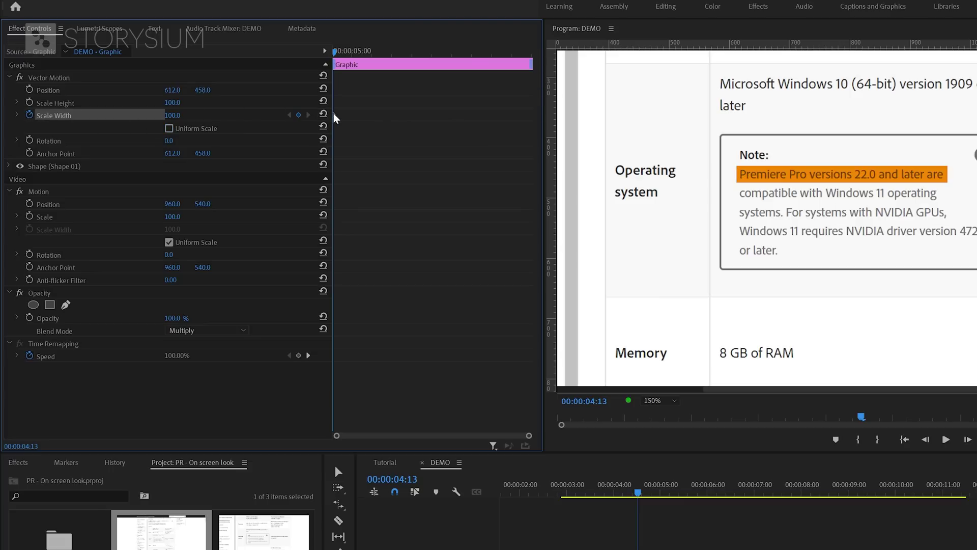
pyautogui.moveTo(336, 115); pyautogui.dragTo(395, 118)
pyautogui.moveTo(179, 116); pyautogui.dragTo(128, 116)
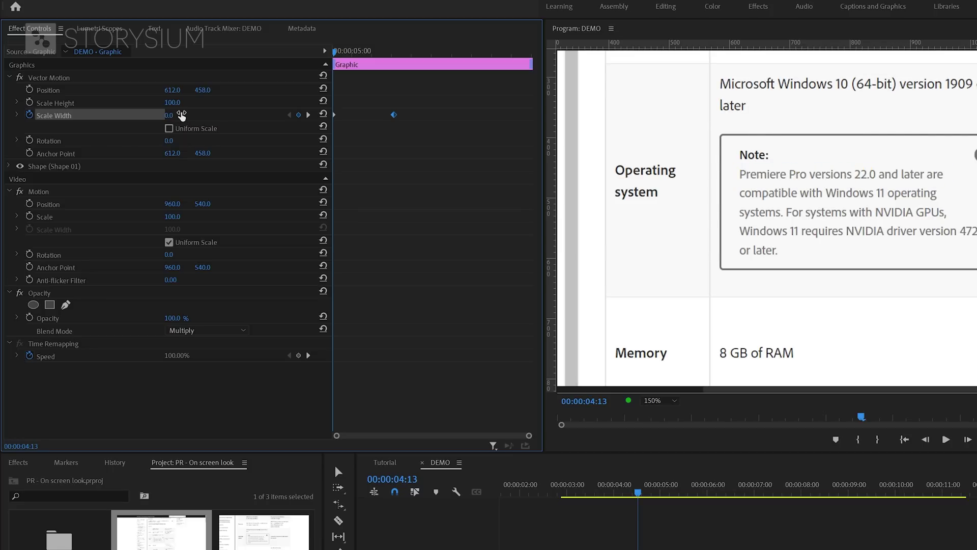
pyautogui.moveTo(335, 53)
pyautogui.mouseDown()
pyautogui.moveTo(400, 54)
pyautogui.moveTo(346, 54)
pyautogui.mouseUp()
# Ease out of the first Scale Width keyframe and ease into the second.
pyautogui.rightClick(335, 116)
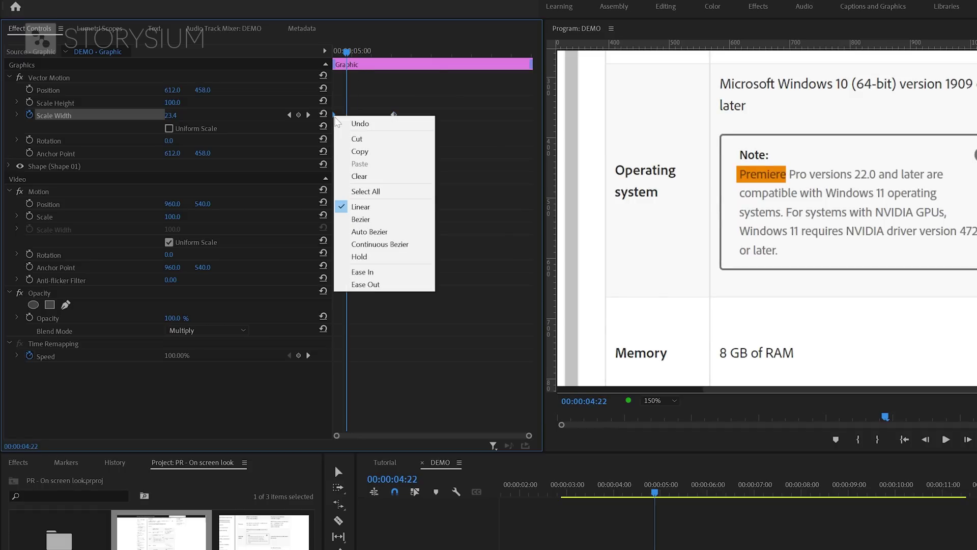
pyautogui.click(365, 284)
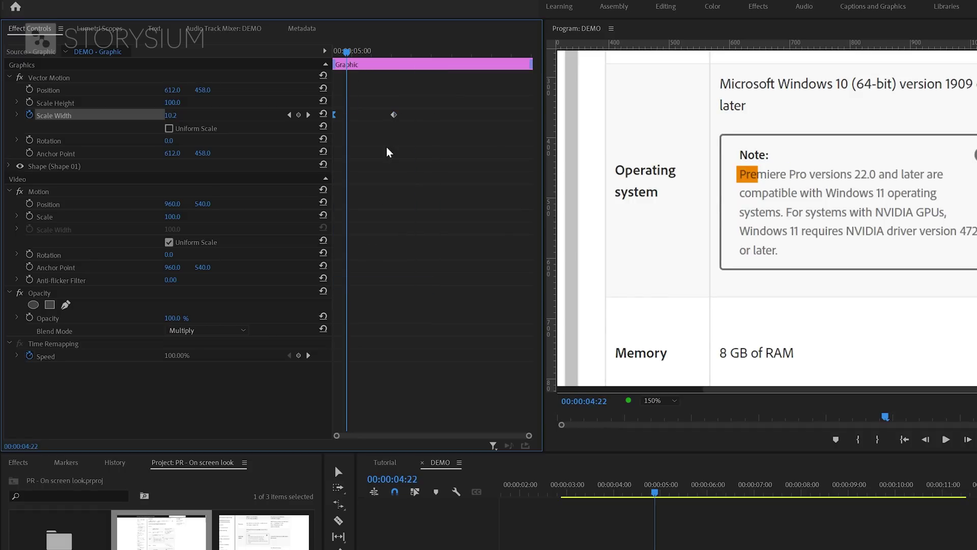
pyautogui.rightClick(395, 116)
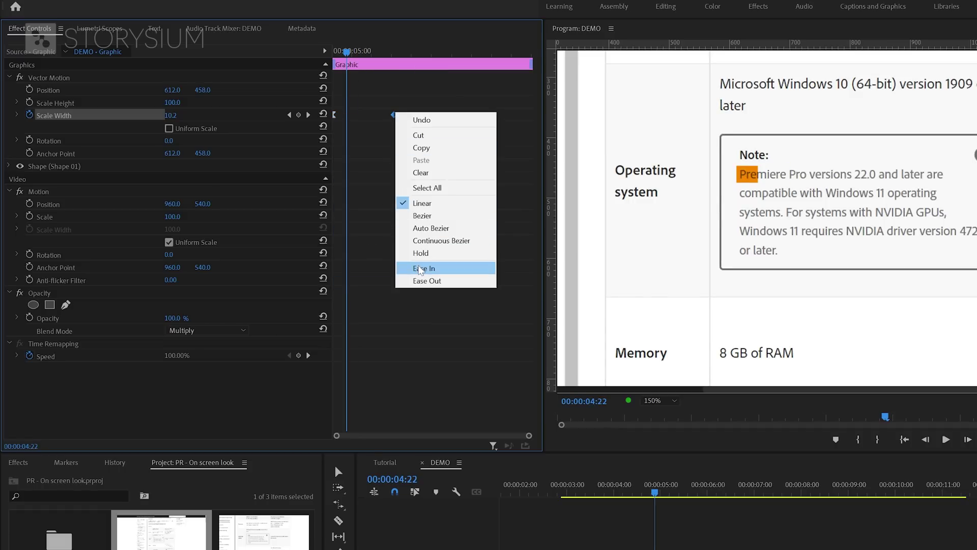
pyautogui.click(420, 269)
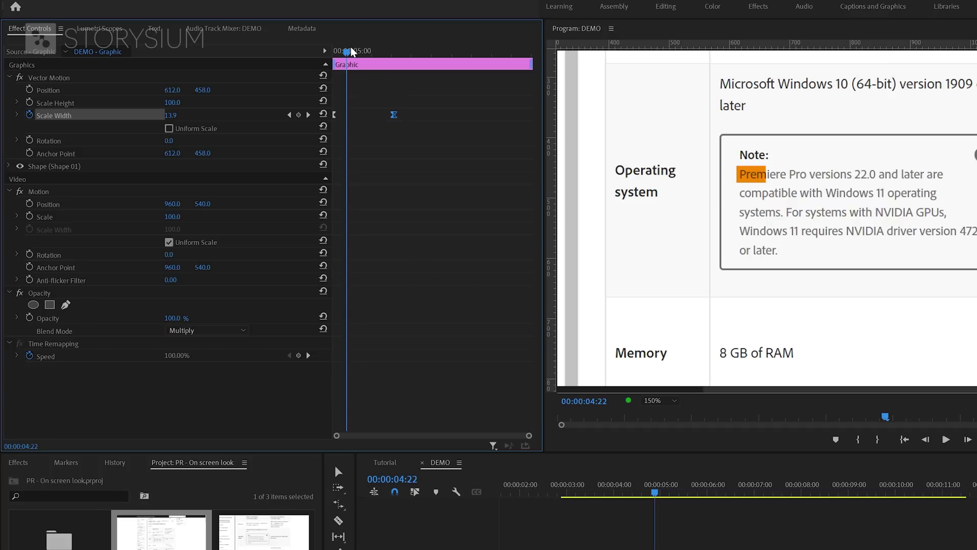
# Preview the wipe and move the end keyframe earlier to speed it up.
pyautogui.moveTo(351, 51); pyautogui.dragTo(333, 50)
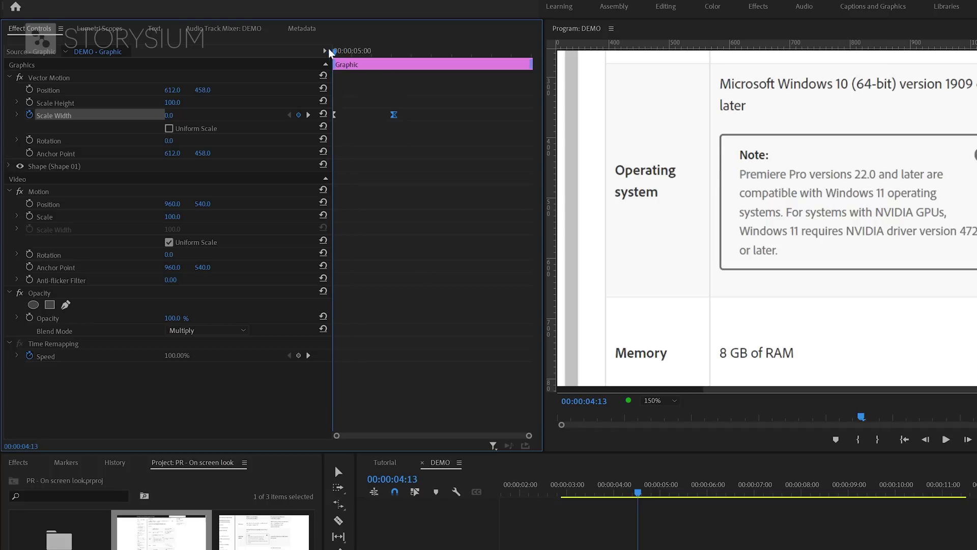
pyautogui.press('space')
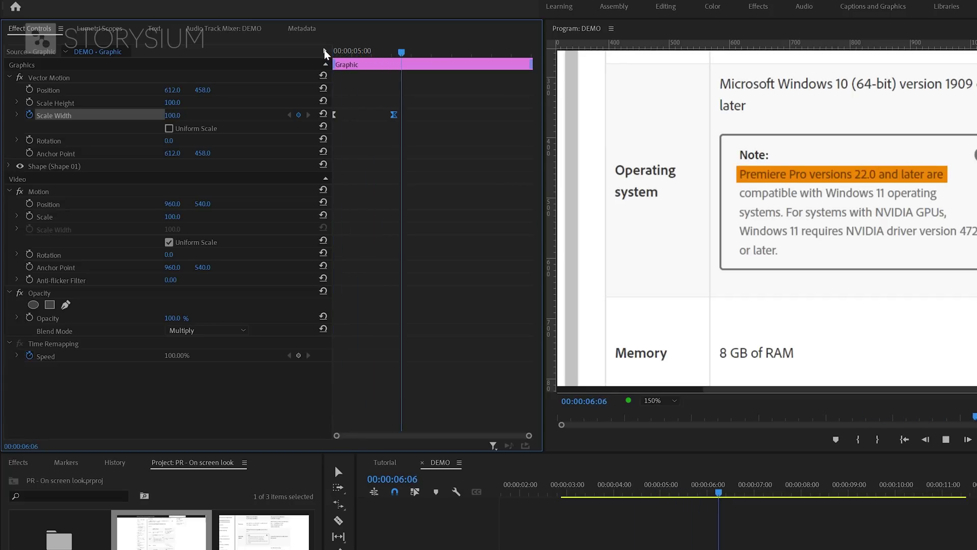
pyautogui.press('space')
pyautogui.moveTo(393, 115); pyautogui.dragTo(380, 115)
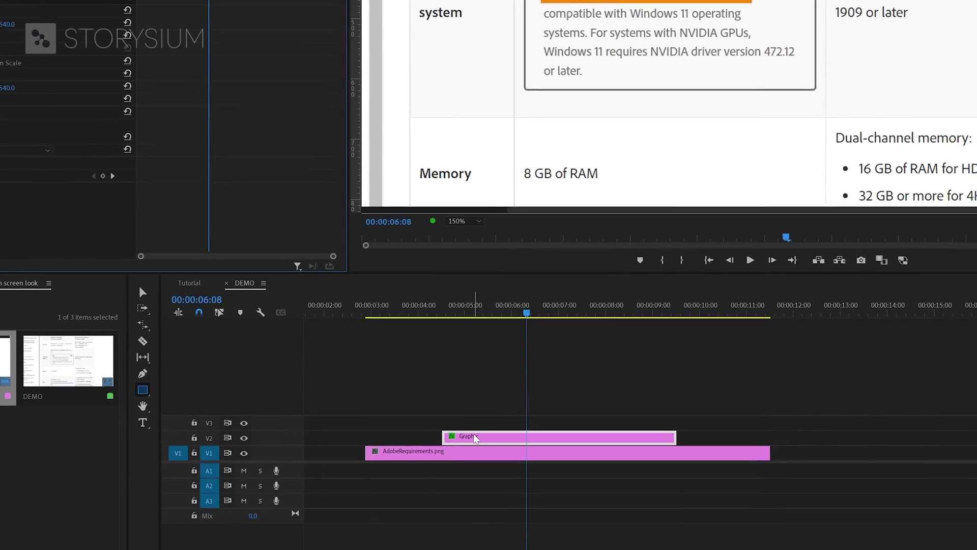
# Duplicate the highlight onto V3 and move it down to the 'compatible with Windows 11 operating' line.
pyautogui.click(475, 437)
pyautogui.moveTo(476, 439); pyautogui.dragTo(473, 429)
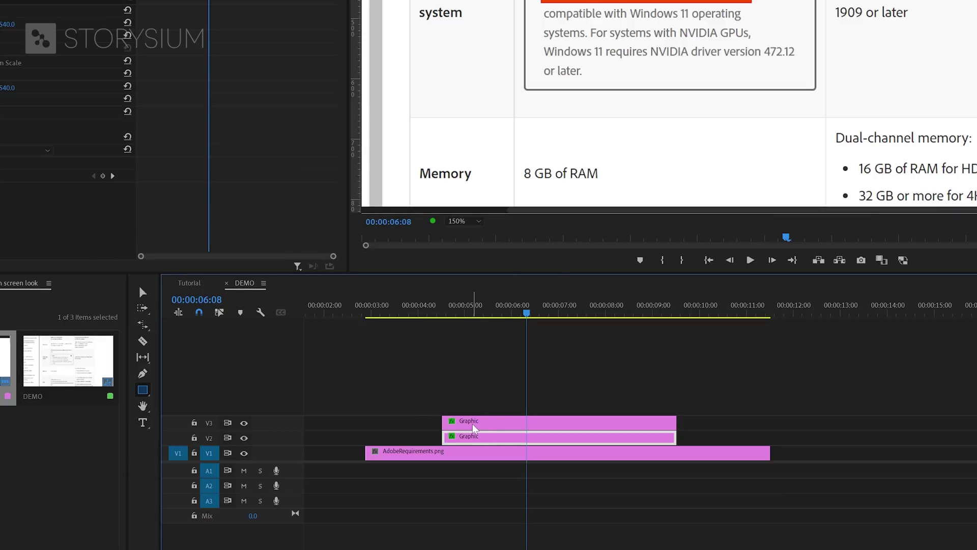
pyautogui.click(474, 429)
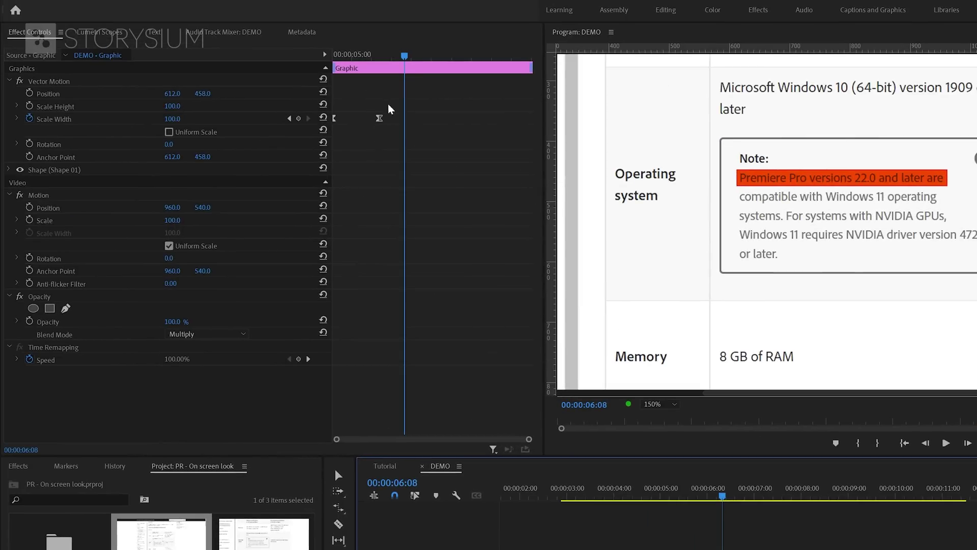
pyautogui.moveTo(390, 109); pyautogui.dragTo(406, 123)
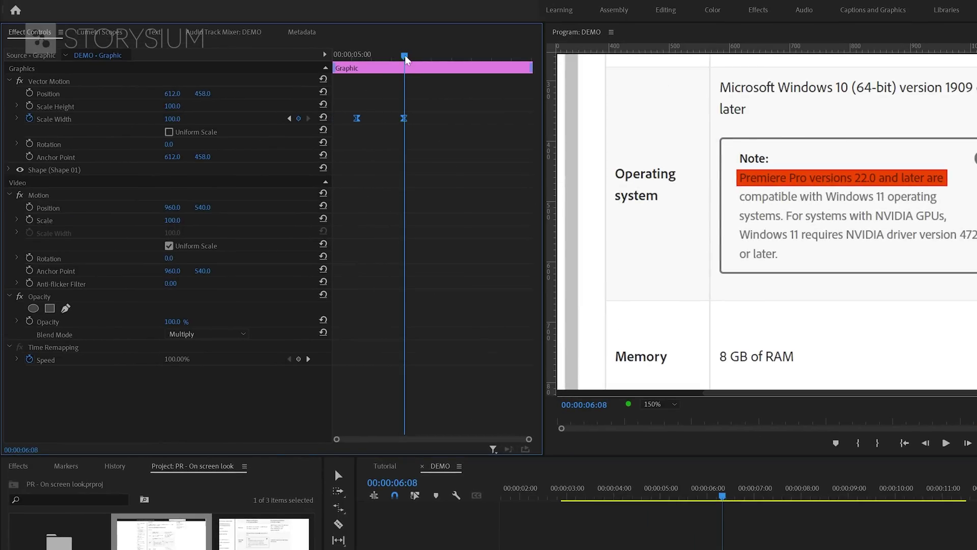
pyautogui.moveTo(406, 60); pyautogui.dragTo(390, 57)
pyautogui.moveTo(208, 96); pyautogui.dragTo(224, 97)
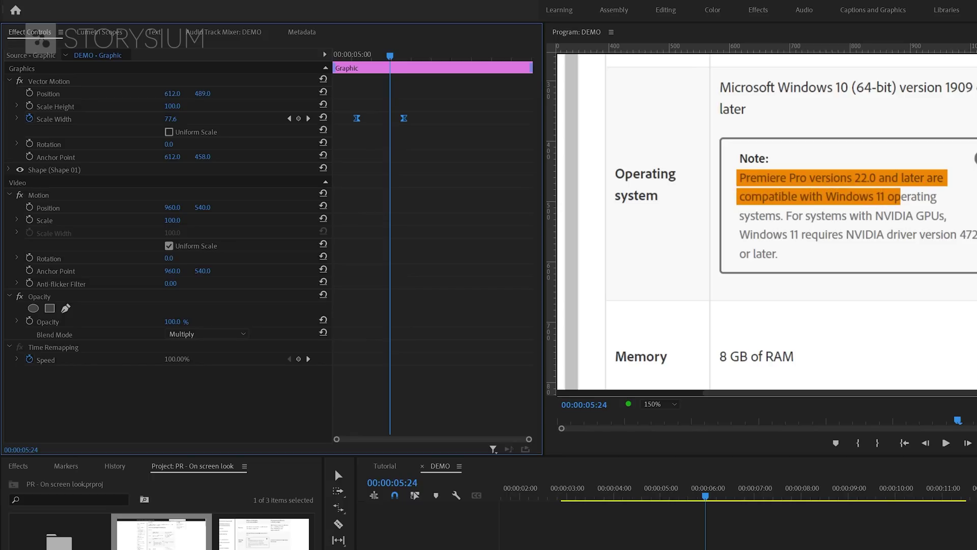
pyautogui.moveTo(384, 57); pyautogui.dragTo(401, 56)
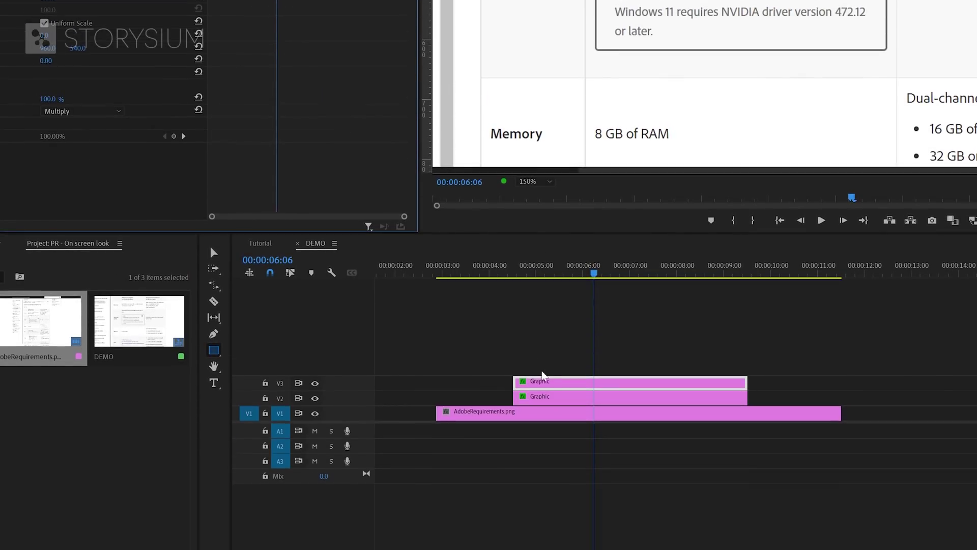
# Copy the second highlight to V4 and widen it to 123 over the NVIDIA driver 472.12 line.
pyautogui.click(540, 549)
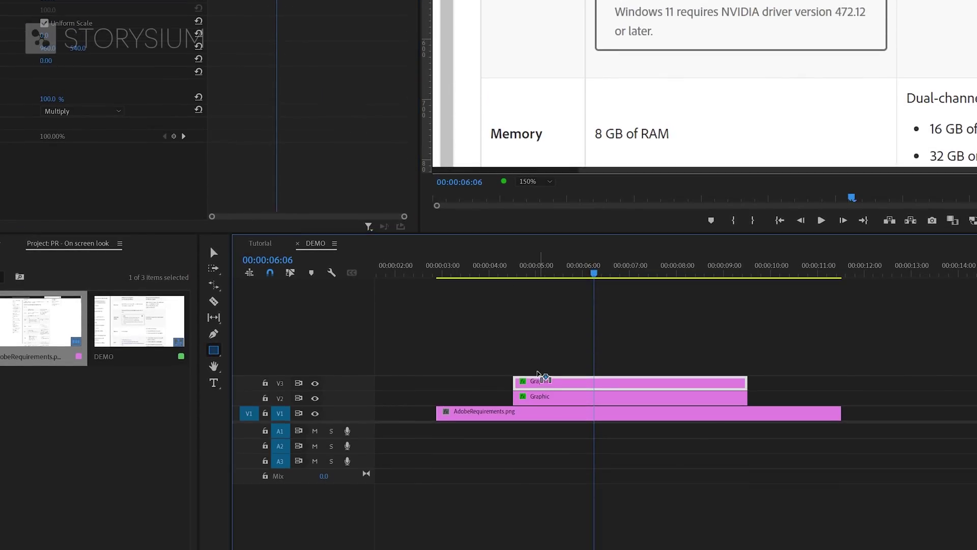
pyautogui.moveTo(540, 379); pyautogui.dragTo(541, 367)
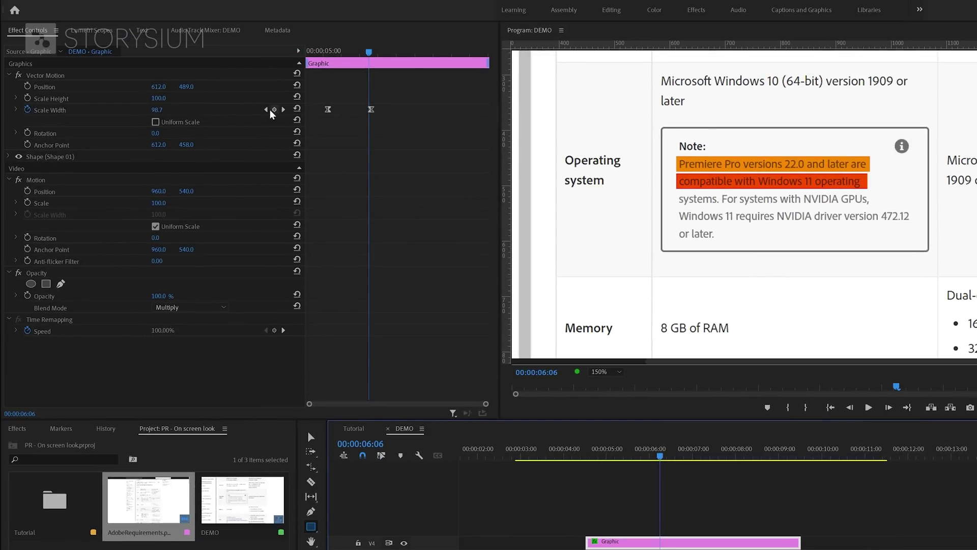
pyautogui.click(283, 109)
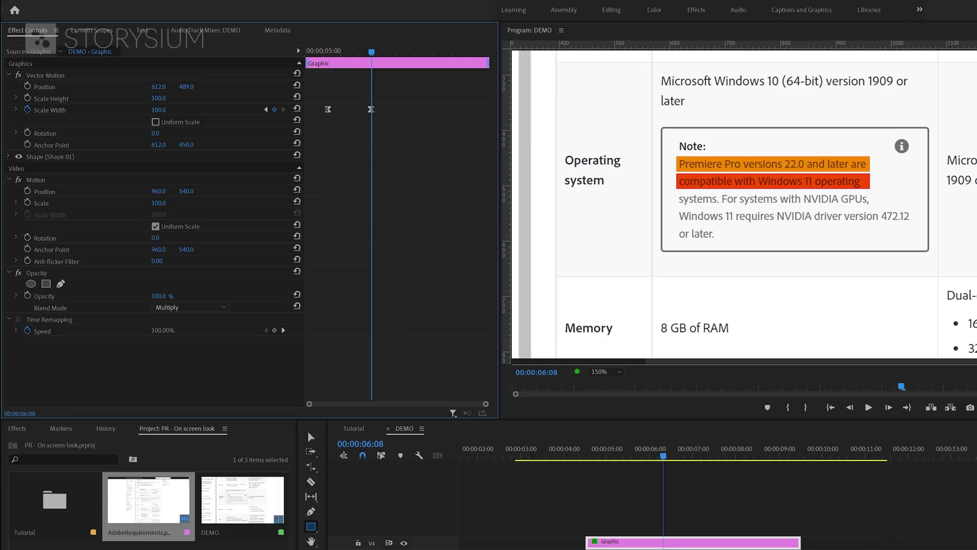
pyautogui.moveTo(158, 109); pyautogui.dragTo(227, 90)
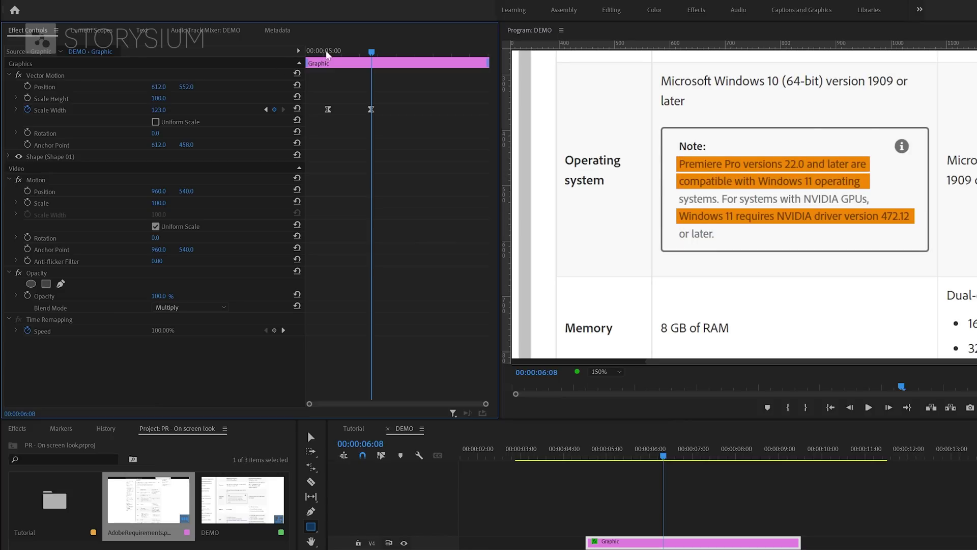
# Shift the third highlight's Scale Width keyframes later and play back the three sweeps.
pyautogui.moveTo(326, 54); pyautogui.dragTo(388, 110)
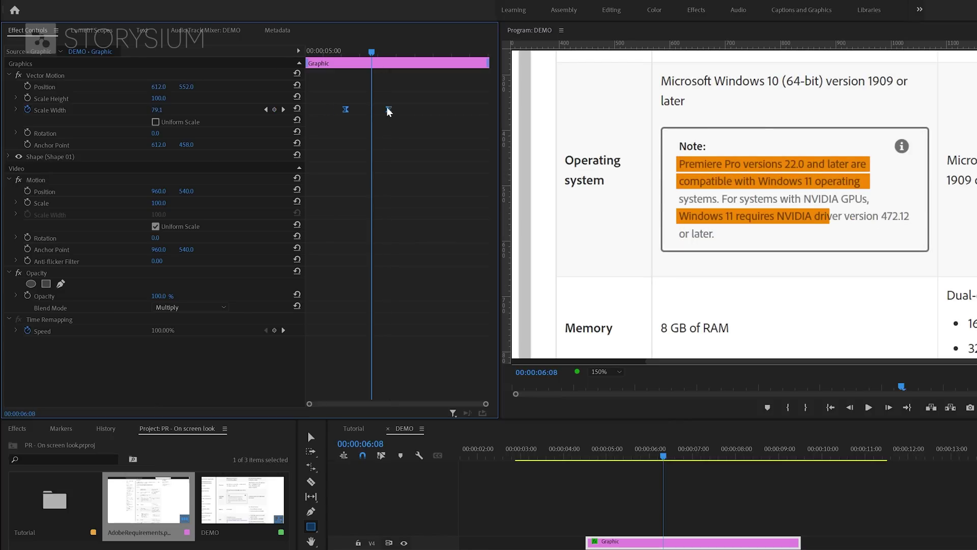
pyautogui.click(586, 455)
pyautogui.press('space')
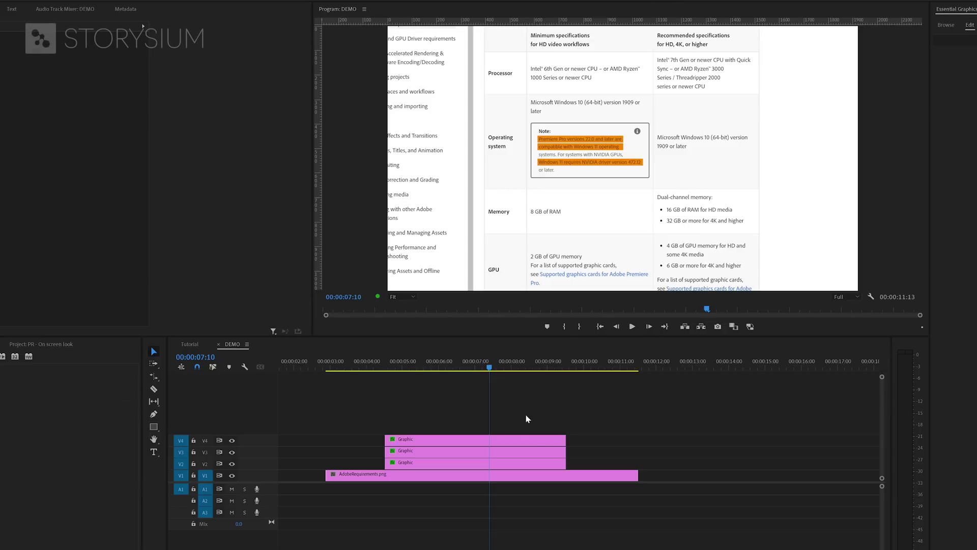
# Extend the three highlight clips by 2 seconds, then nest all four clips as Nested Sequence 06.
pyautogui.moveTo(527, 417); pyautogui.dragTo(636, 454)
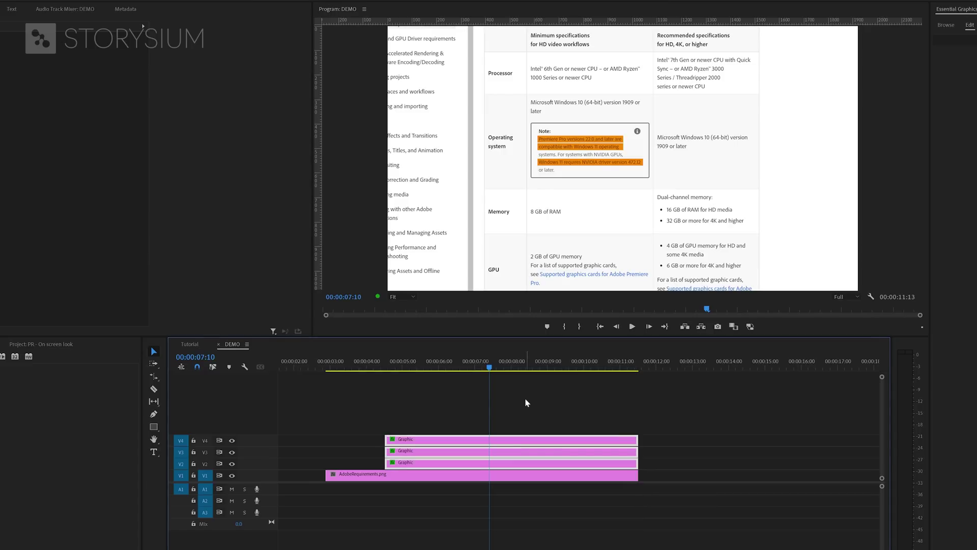
pyautogui.moveTo(526, 402); pyautogui.dragTo(520, 499)
pyautogui.rightClick(506, 465)
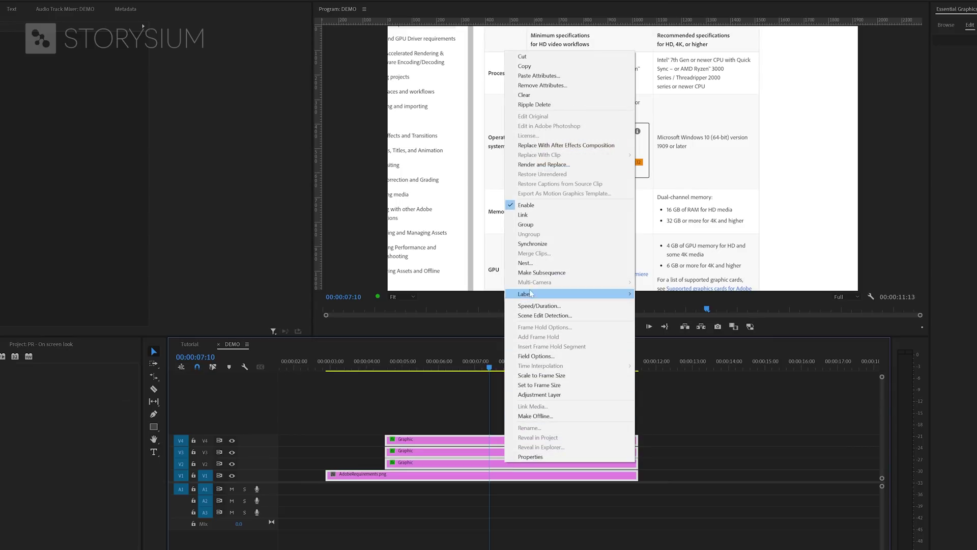
pyautogui.click(529, 263)
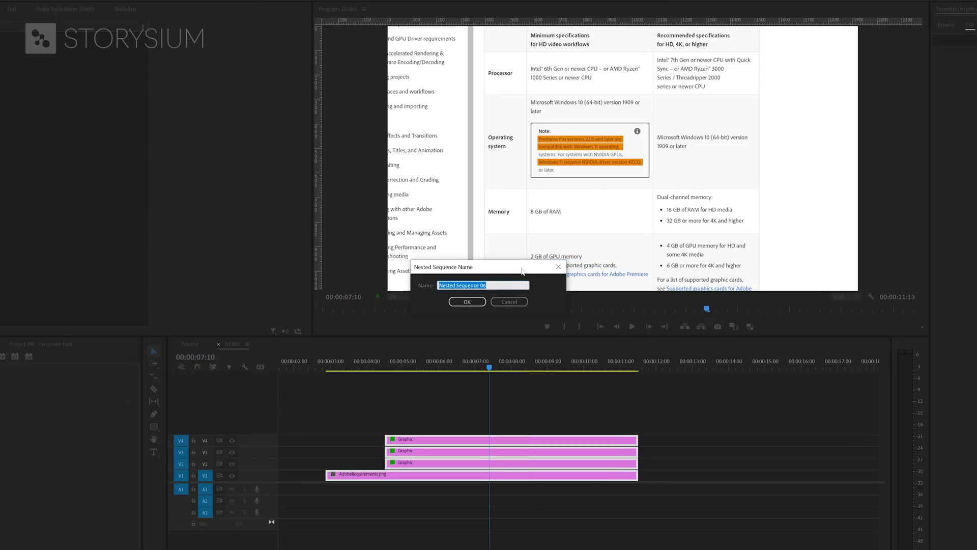
pyautogui.click(467, 301)
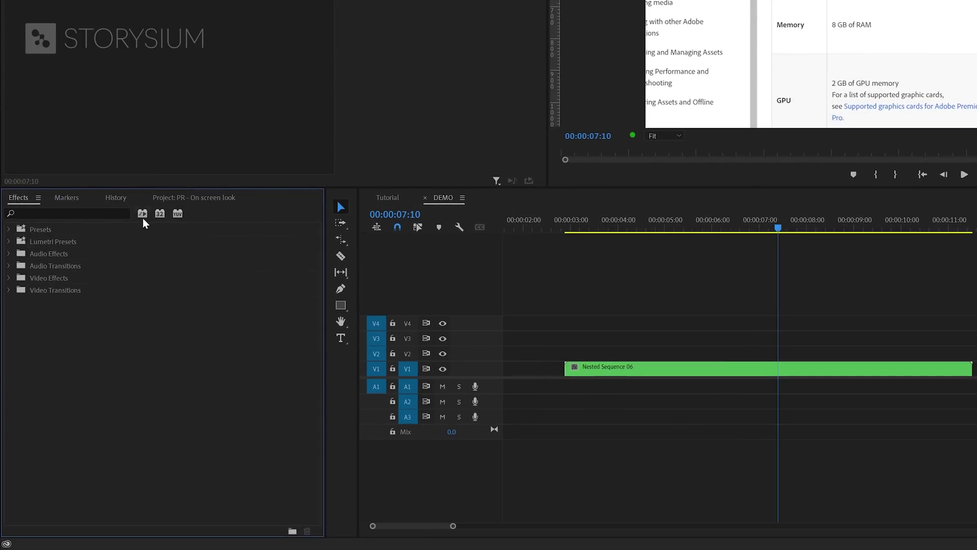
# Apply the Basic 3D effect to Nested Sequence 06.
pyautogui.click(101, 214)
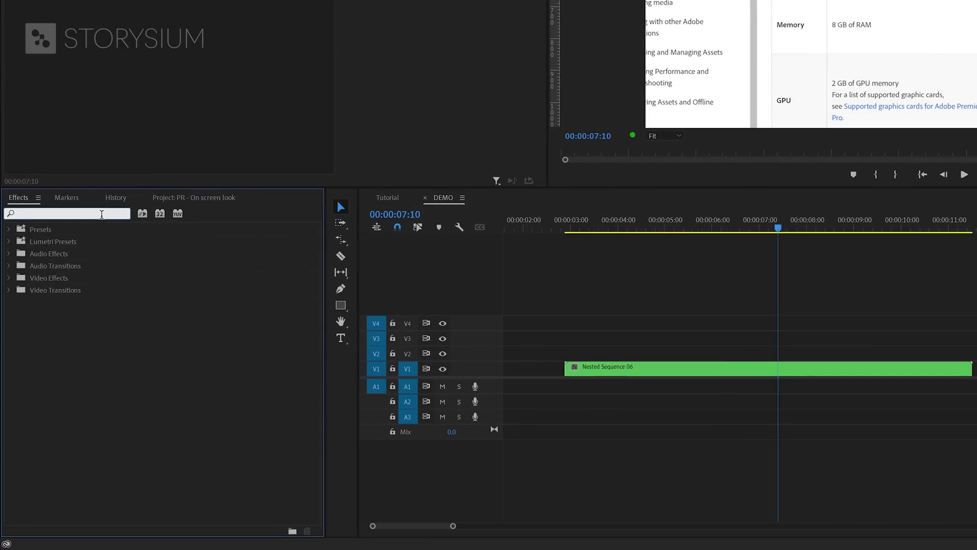
pyautogui.write('basic')
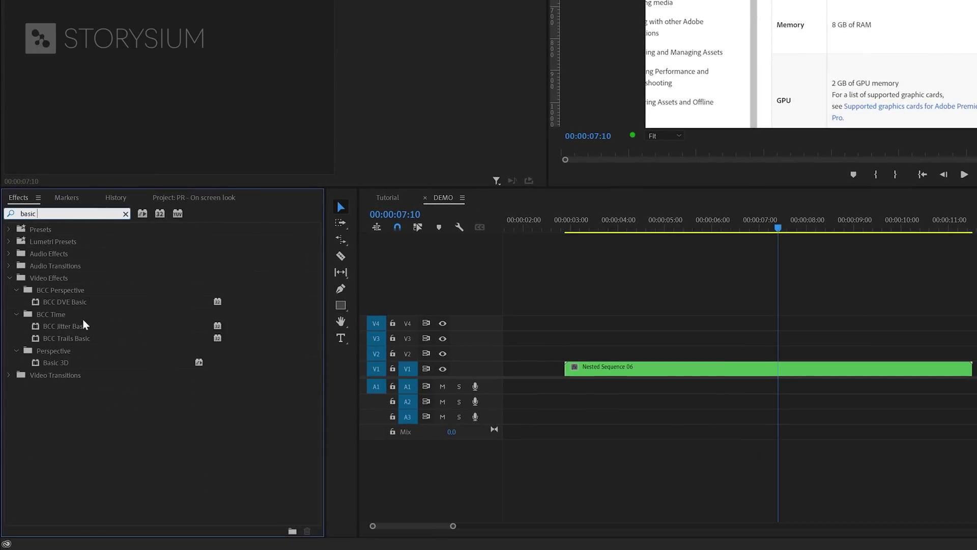
pyautogui.moveTo(69, 362); pyautogui.dragTo(585, 371)
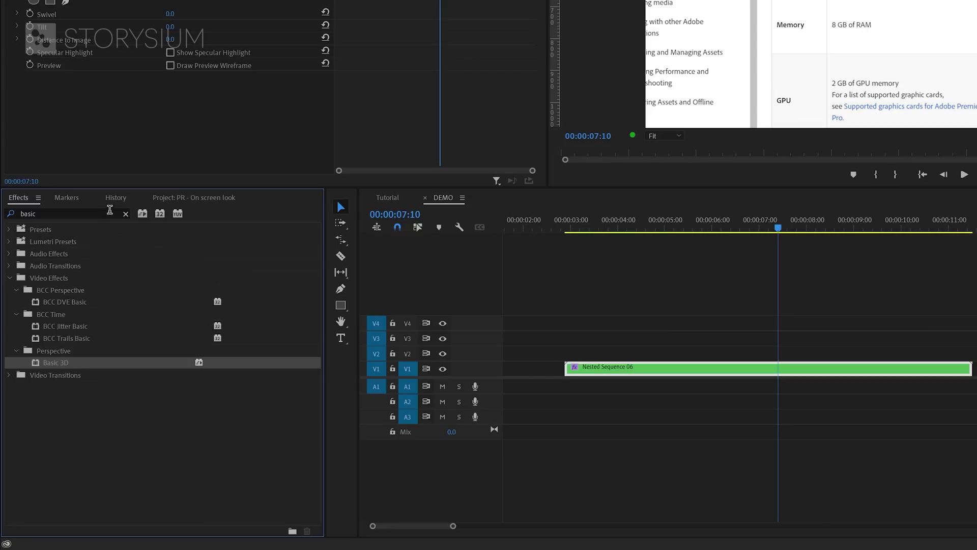
# Apply the Lens Distortion effect to the nested clip.
pyautogui.click(126, 214)
pyautogui.write('lens d')
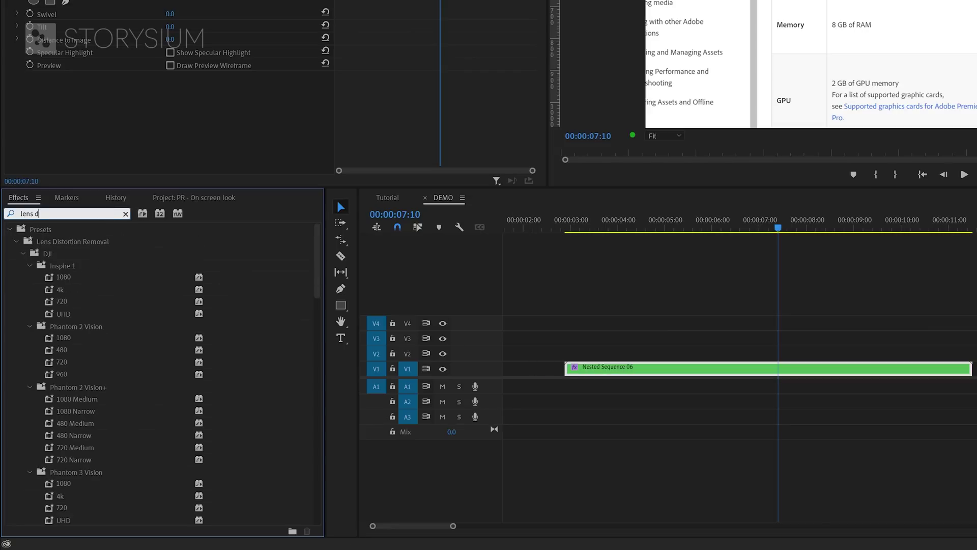
pyautogui.scroll(-10, 130, 294)
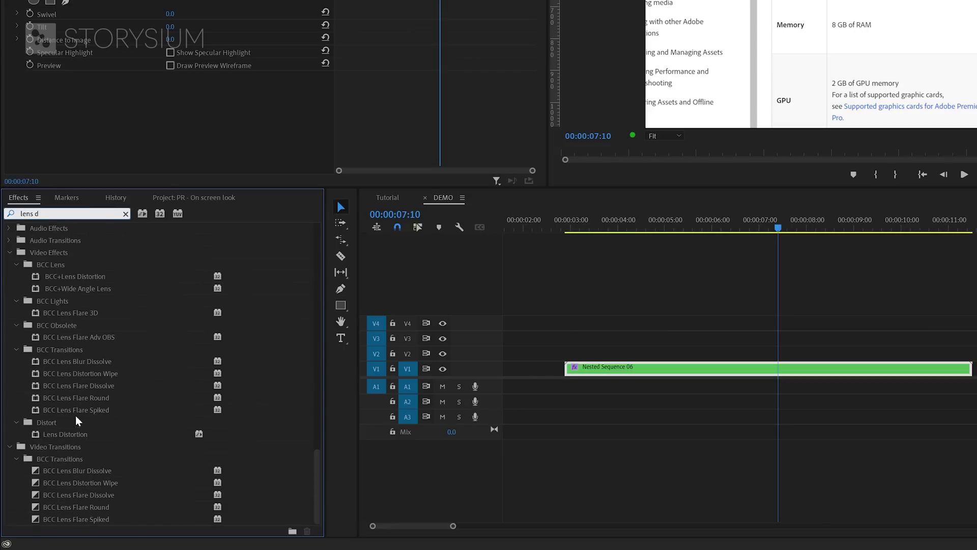
pyautogui.click(72, 432)
pyautogui.moveTo(64, 432); pyautogui.dragTo(617, 377)
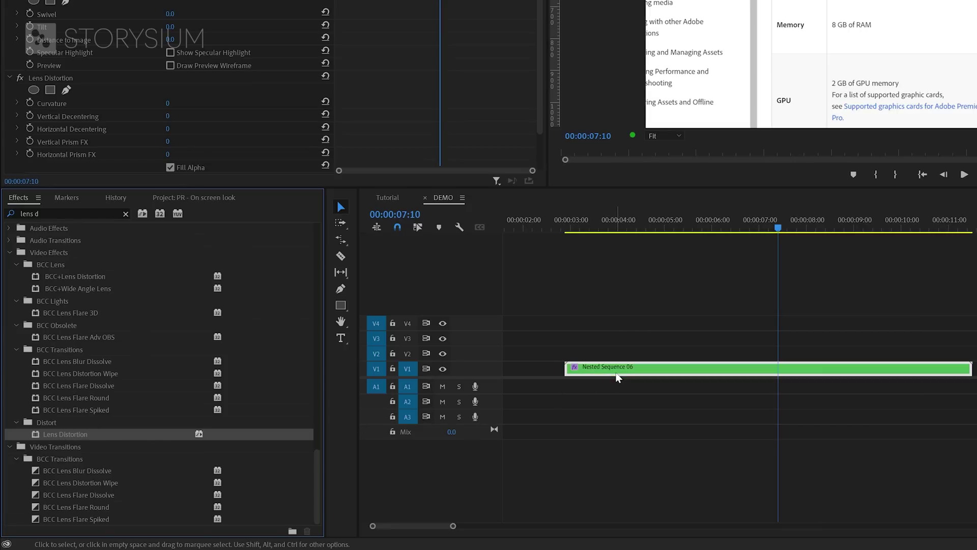
# Add a Gaussian Blur effect to the nested clip as well.
pyautogui.click(126, 214)
pyautogui.write('gaus')
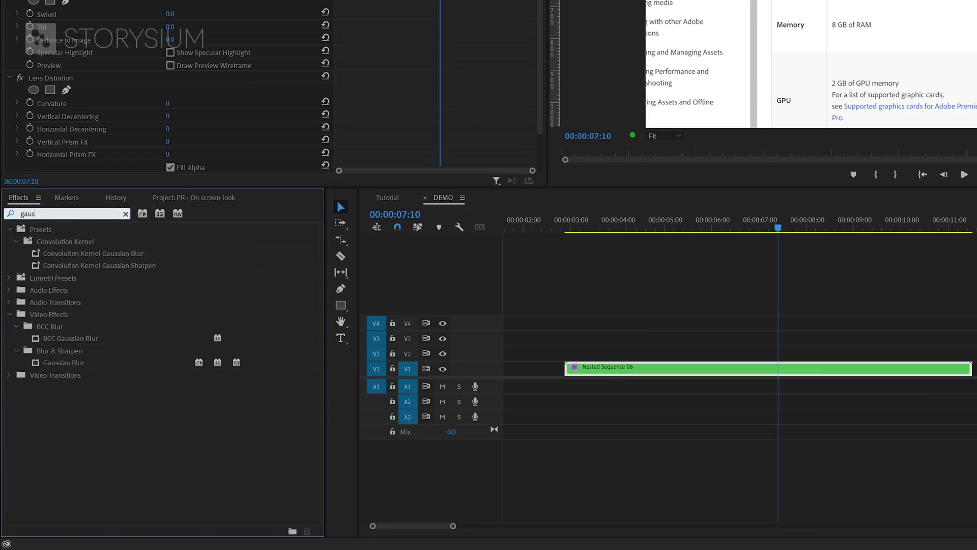
pyautogui.moveTo(61, 362); pyautogui.dragTo(635, 372)
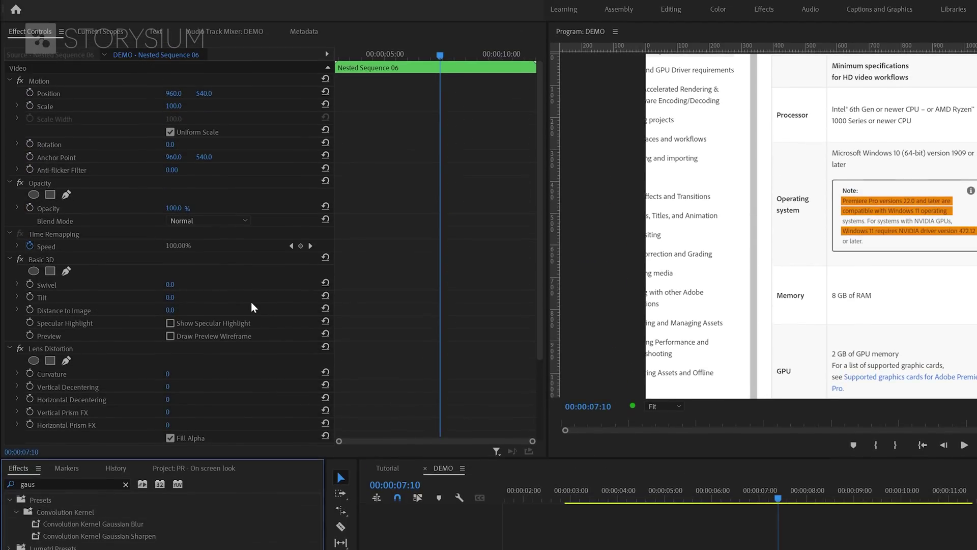
# Set starting keyframes for Swivel, Tilt, Scale and Position at 00:00:07:10.
pyautogui.click(34, 283)
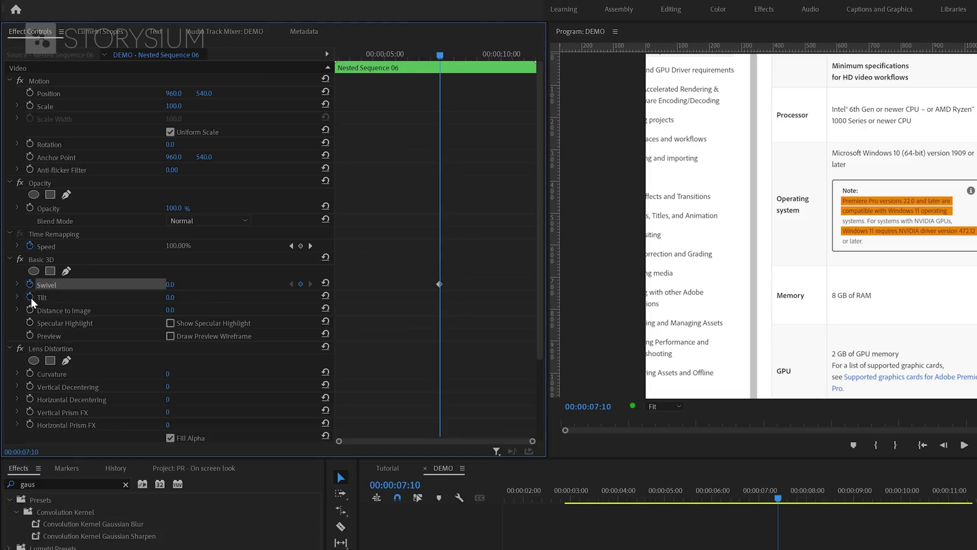
pyautogui.click(32, 297)
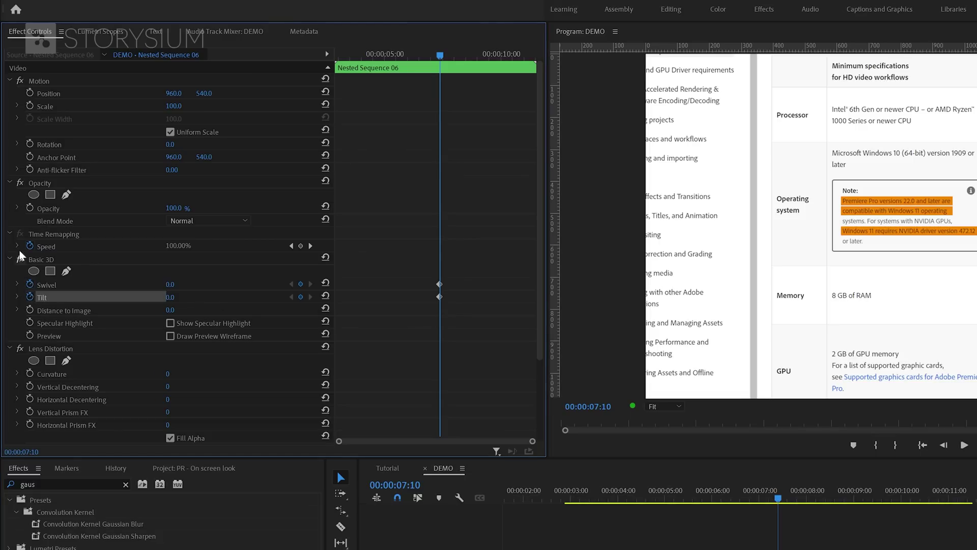
pyautogui.click(30, 104)
pyautogui.click(32, 92)
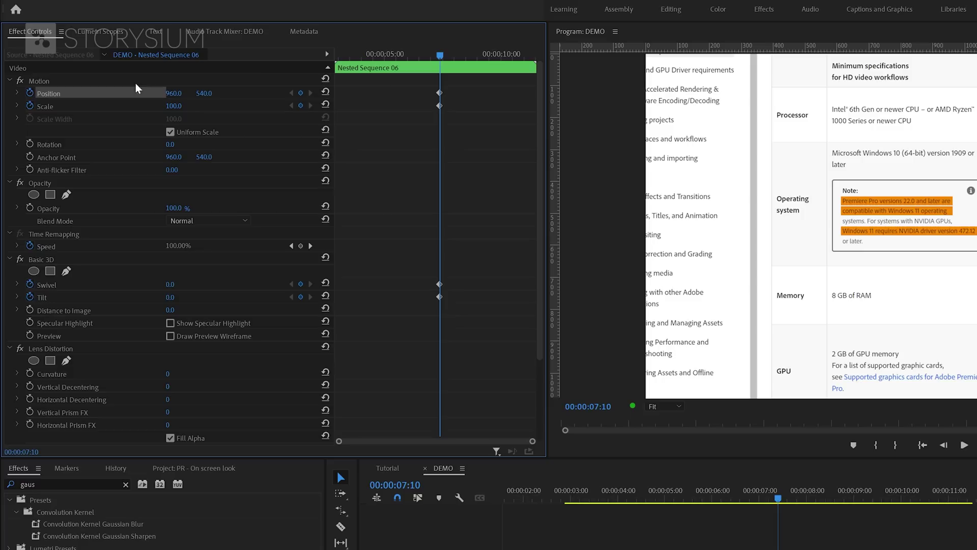
# At 00:00:09:11, set Swivel to 11°, Tilt to -7° and Scale to 132.
pyautogui.moveTo(440, 56); pyautogui.dragTo(488, 57)
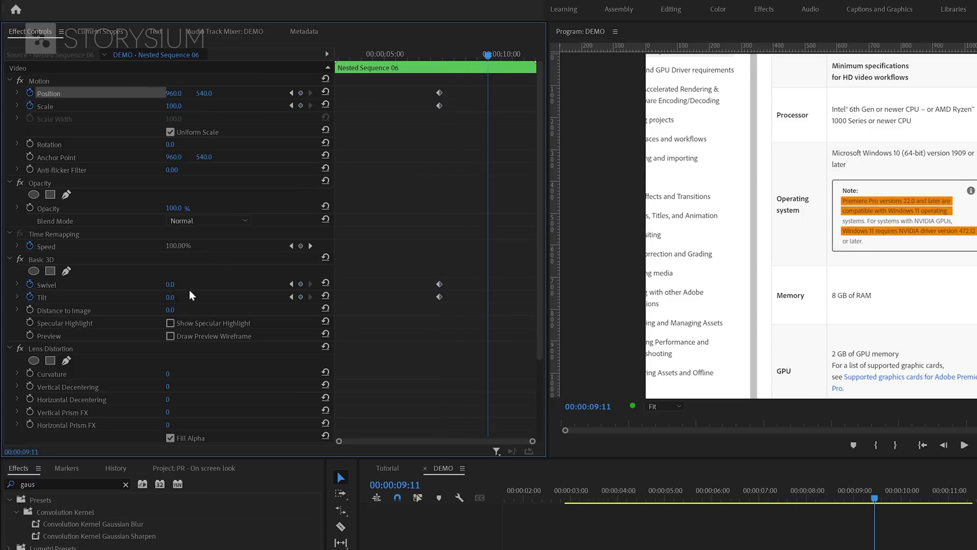
pyautogui.moveTo(170, 284)
pyautogui.mouseDown()
pyautogui.moveTo(184, 284)
pyautogui.moveTo(161, 297)
pyautogui.mouseUp()
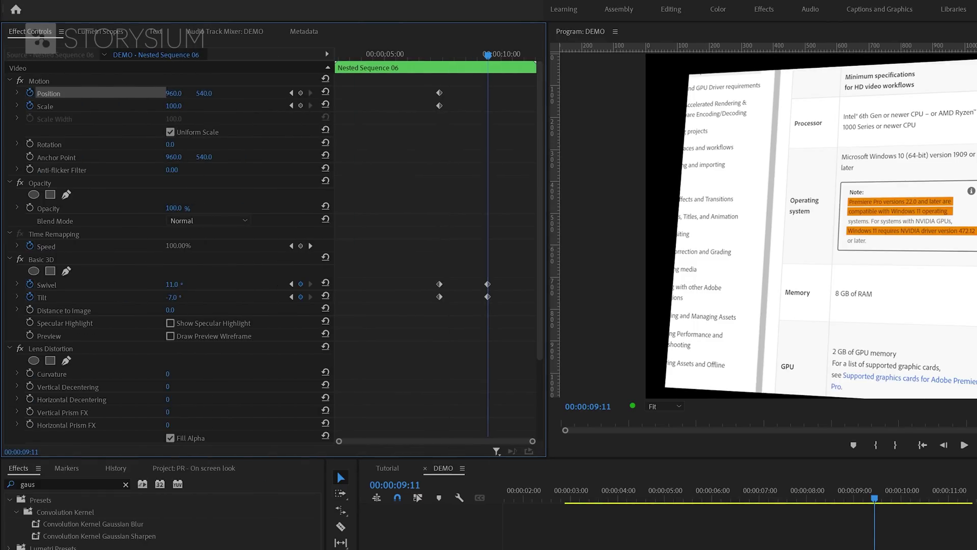
pyautogui.moveTo(173, 106)
pyautogui.mouseDown()
pyautogui.moveTo(240, 93)
pyautogui.moveTo(179, 93)
pyautogui.mouseUp()
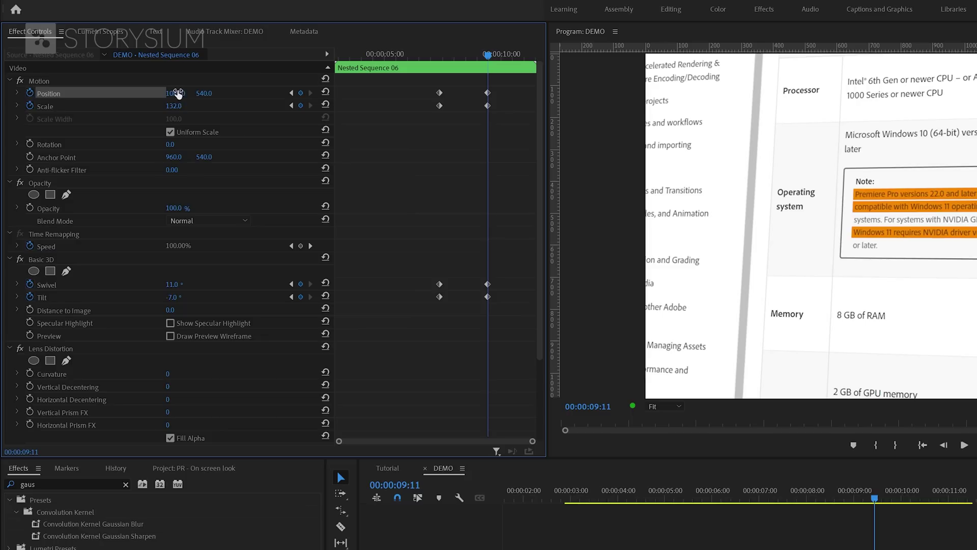
# Give the four end keyframes Ease In and move them to the clip's end.
pyautogui.moveTo(478, 86); pyautogui.dragTo(513, 345)
pyautogui.rightClick(487, 297)
pyautogui.moveTo(519, 392)
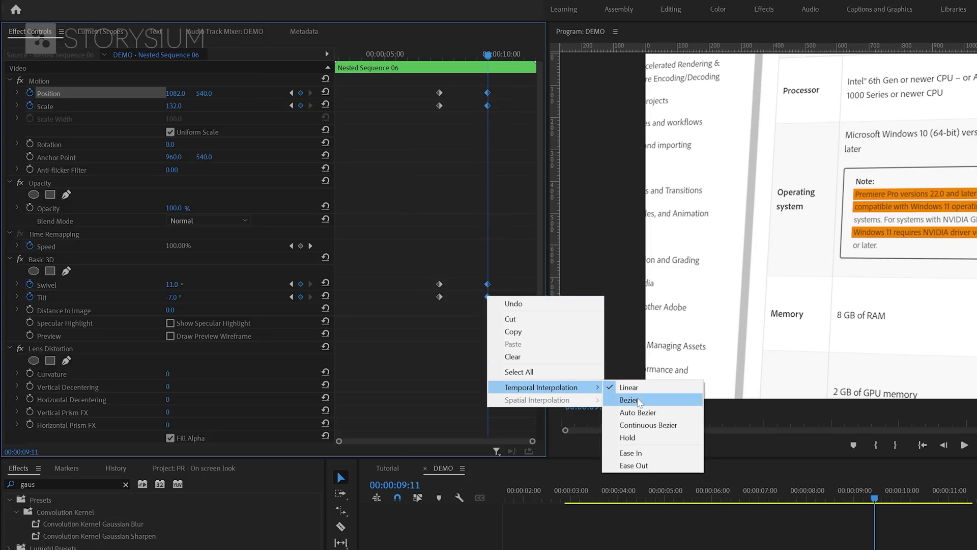
pyautogui.click(631, 453)
pyautogui.moveTo(488, 92); pyautogui.dragTo(521, 87)
# Give the four starting keyframes Ease Out and move them to the clip's start.
pyautogui.moveTo(450, 118); pyautogui.dragTo(451, 342)
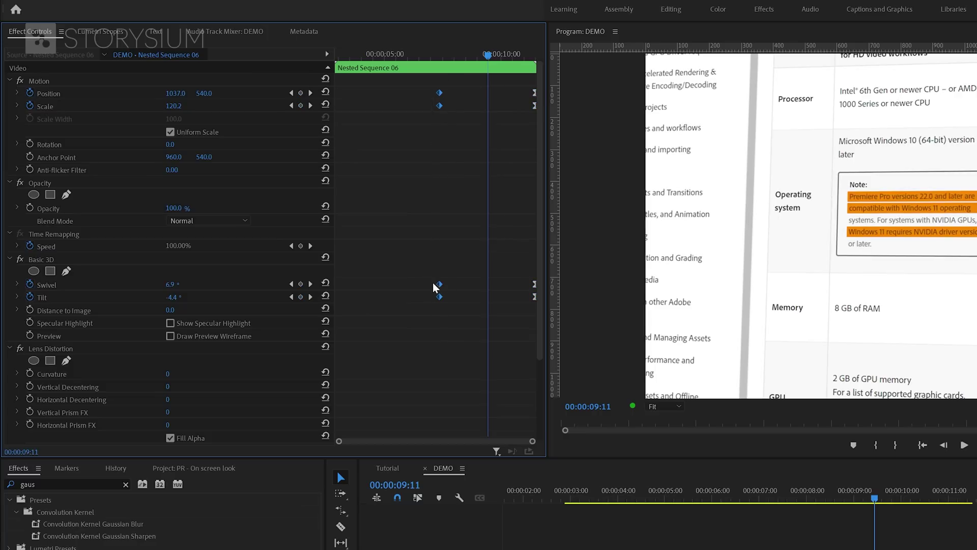
pyautogui.rightClick(440, 283)
pyautogui.moveTo(472, 379)
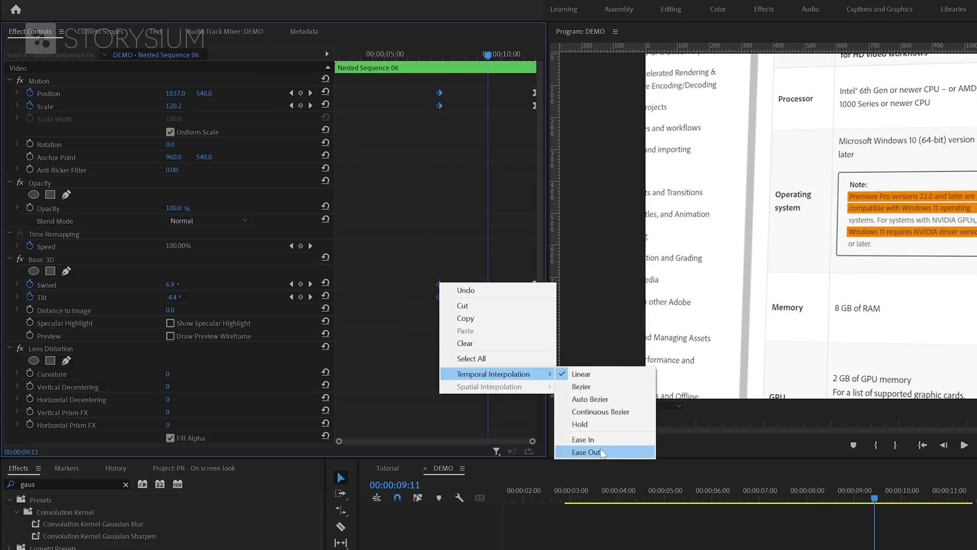
pyautogui.click(580, 452)
pyautogui.moveTo(440, 299); pyautogui.dragTo(331, 289)
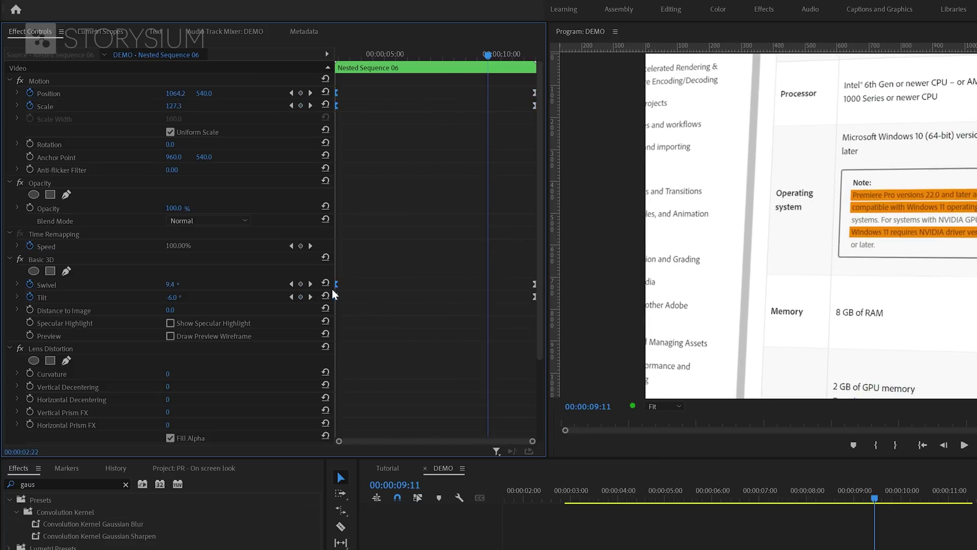
# Play the animation from about 00:00:04:15, then enable Basic 3D's Show Specular Highlight.
pyautogui.click(444, 374)
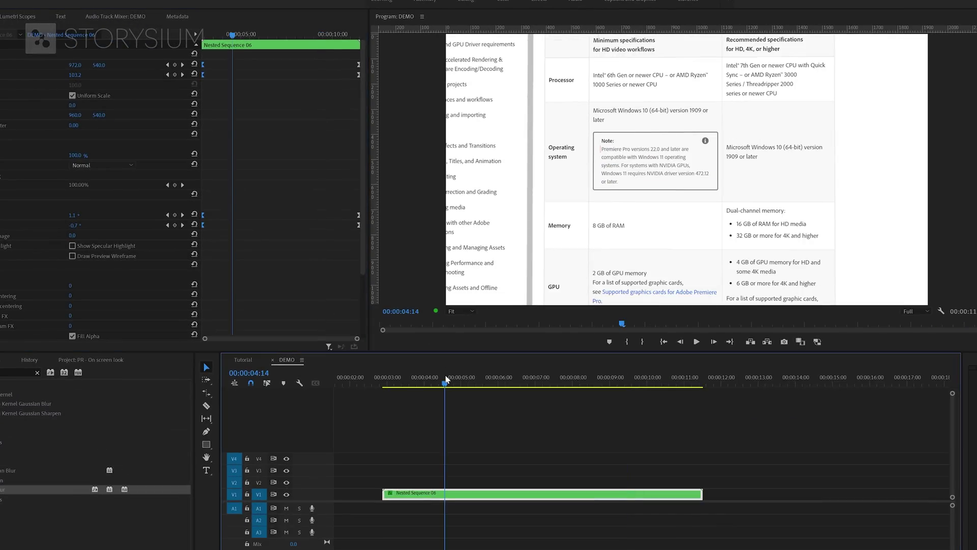
pyautogui.press('space')
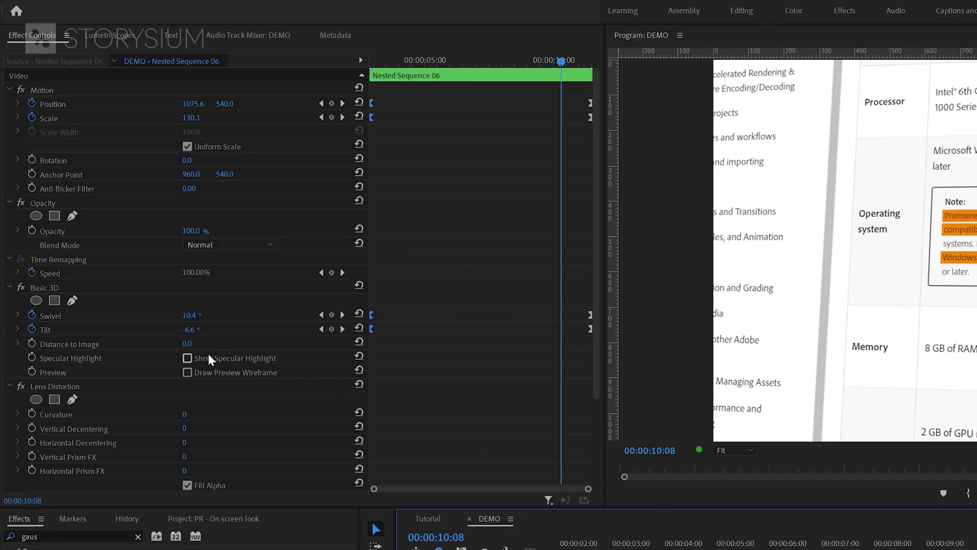
pyautogui.click(230, 360)
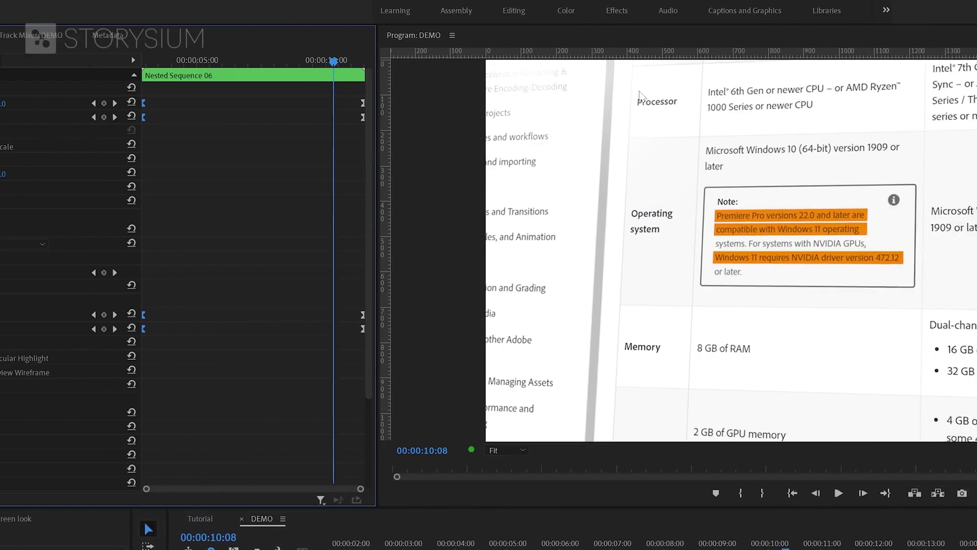
pyautogui.moveTo(92, 60); pyautogui.dragTo(13, 86)
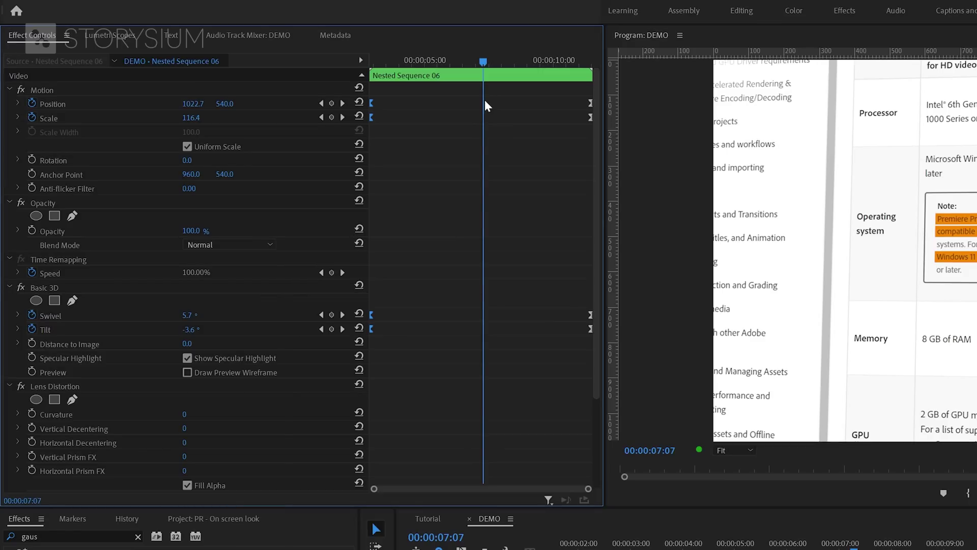
# Scrub Lens Distortion's Curvature value down to -4.
pyautogui.scroll(-4, 484, 107)
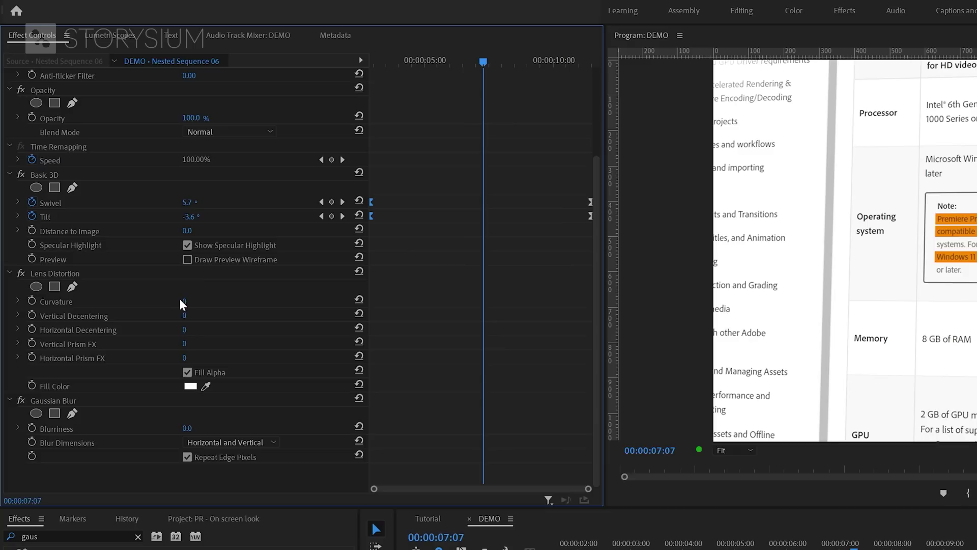
pyautogui.moveTo(182, 305); pyautogui.dragTo(180, 304)
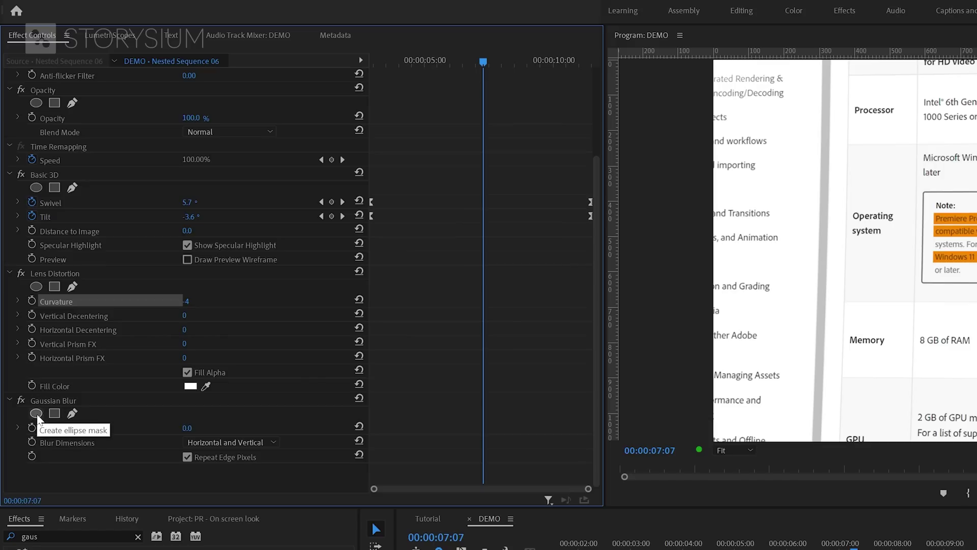
# Add an ellipse mask to Gaussian Blur, enlarge it around the Note box and feather it.
pyautogui.click(36, 414)
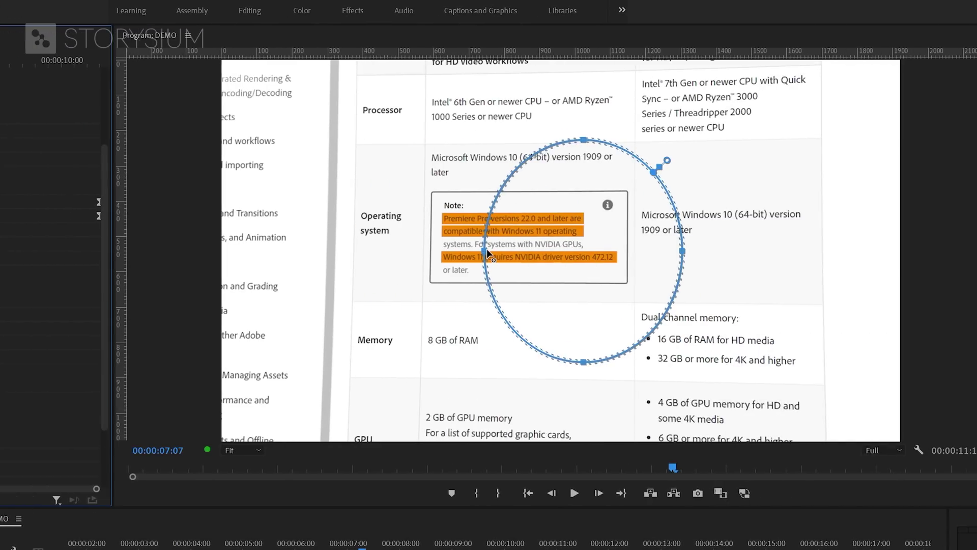
pyautogui.moveTo(487, 253); pyautogui.dragTo(406, 251)
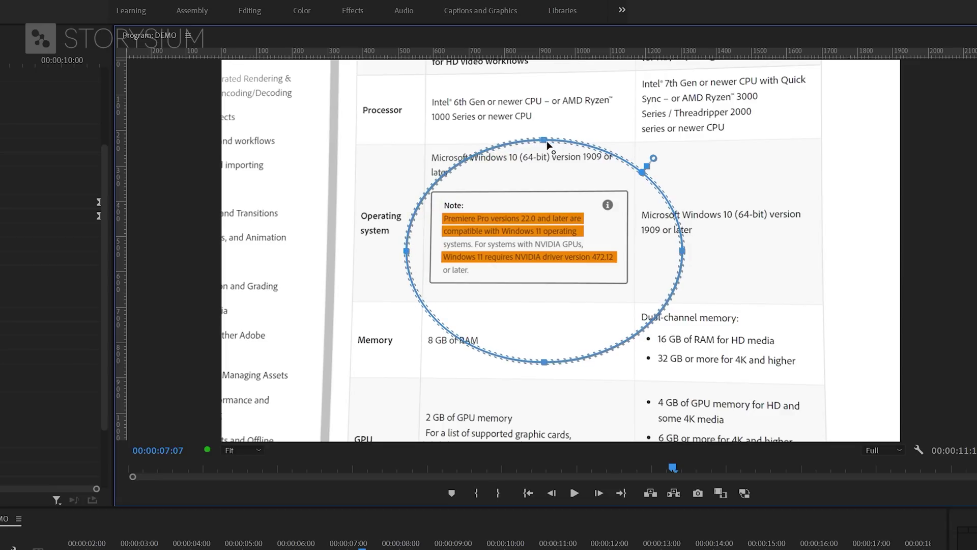
pyautogui.moveTo(546, 139)
pyautogui.mouseDown()
pyautogui.moveTo(545, 105)
pyautogui.moveTo(553, 125)
pyautogui.mouseUp()
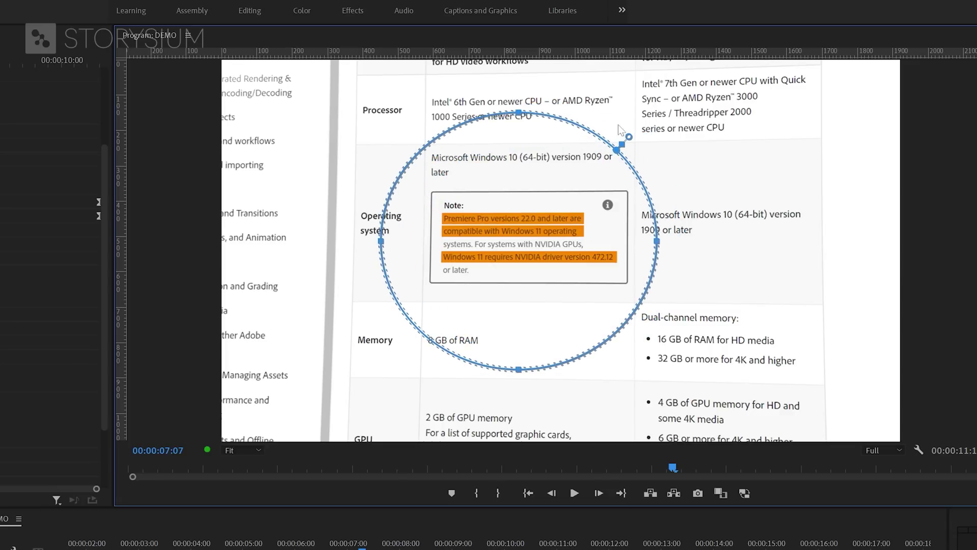
pyautogui.moveTo(631, 137); pyautogui.dragTo(681, 85)
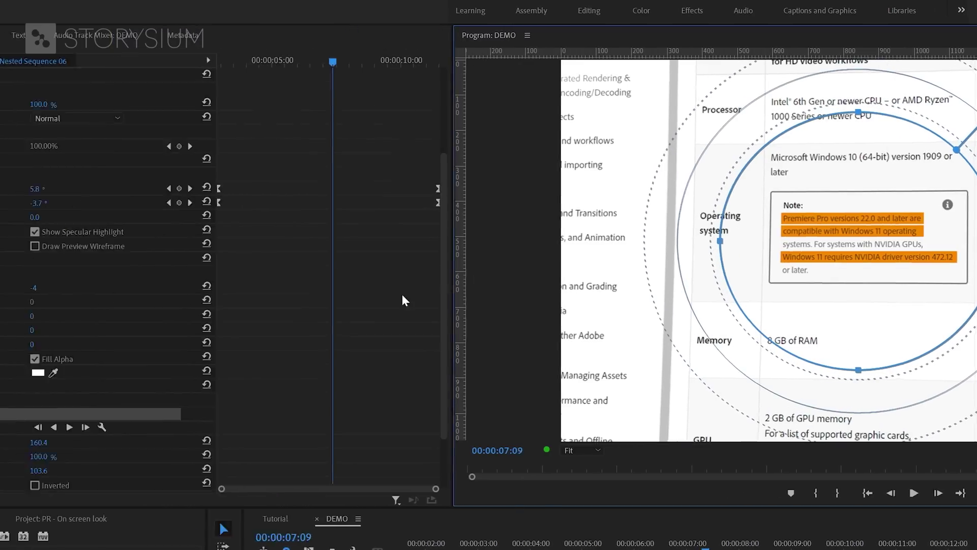
# Invert the Gaussian Blur mask and set Blurriness to 10.0.
pyautogui.scroll(-1, 481, 314)
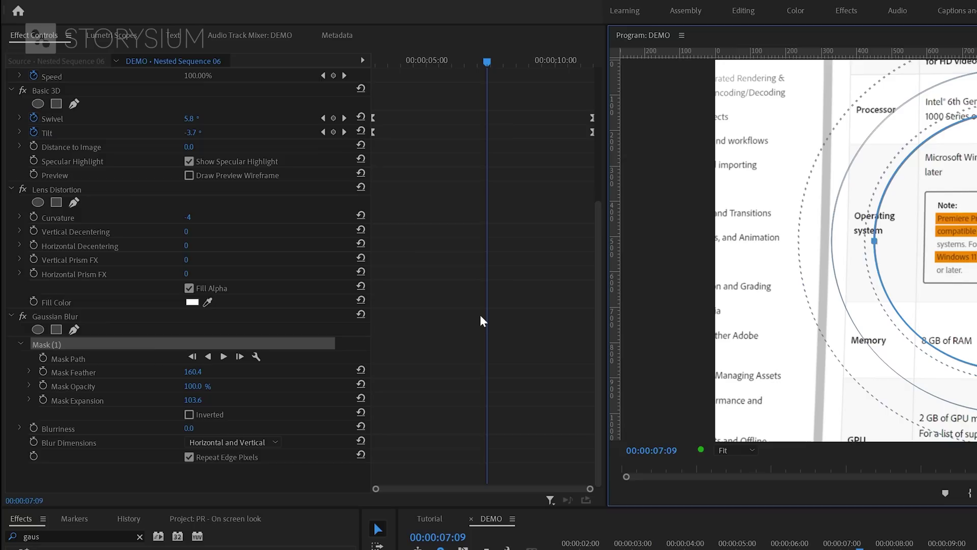
pyautogui.click(204, 412)
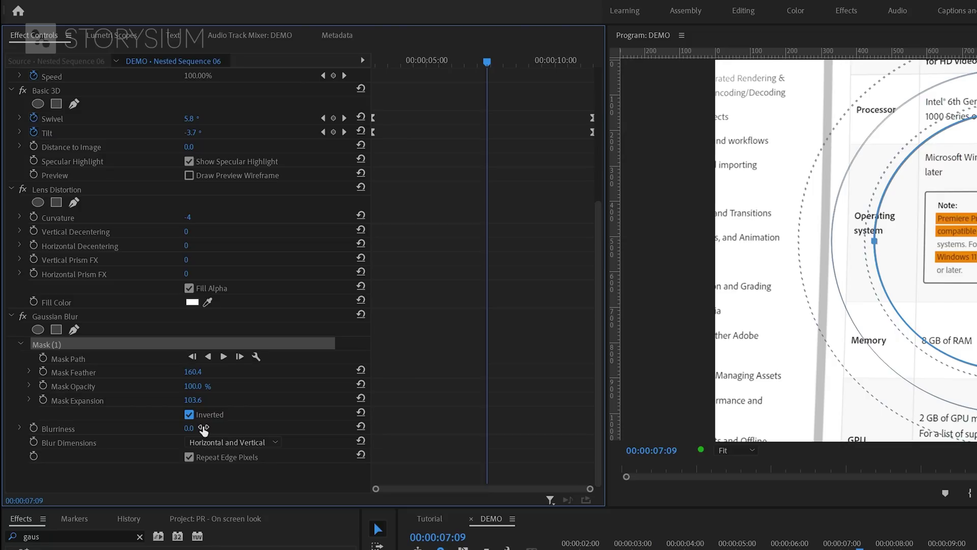
pyautogui.click(189, 428)
pyautogui.write('23')
pyautogui.press('Return')
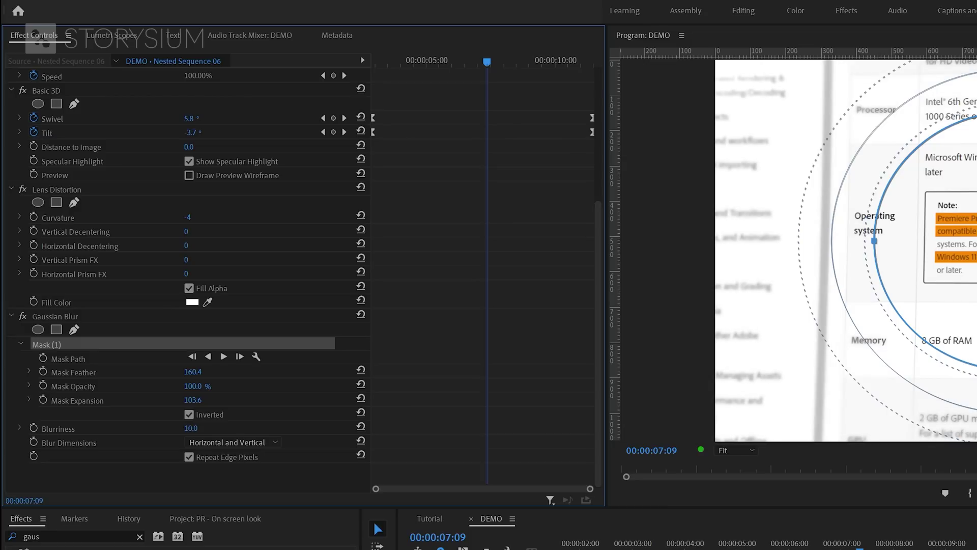
pyautogui.moveTo(189, 428); pyautogui.dragTo(186, 428)
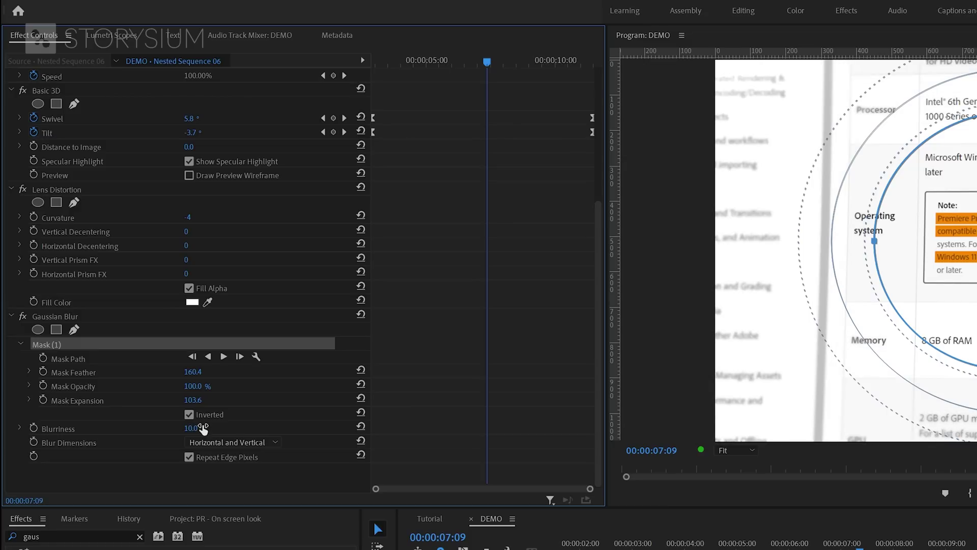